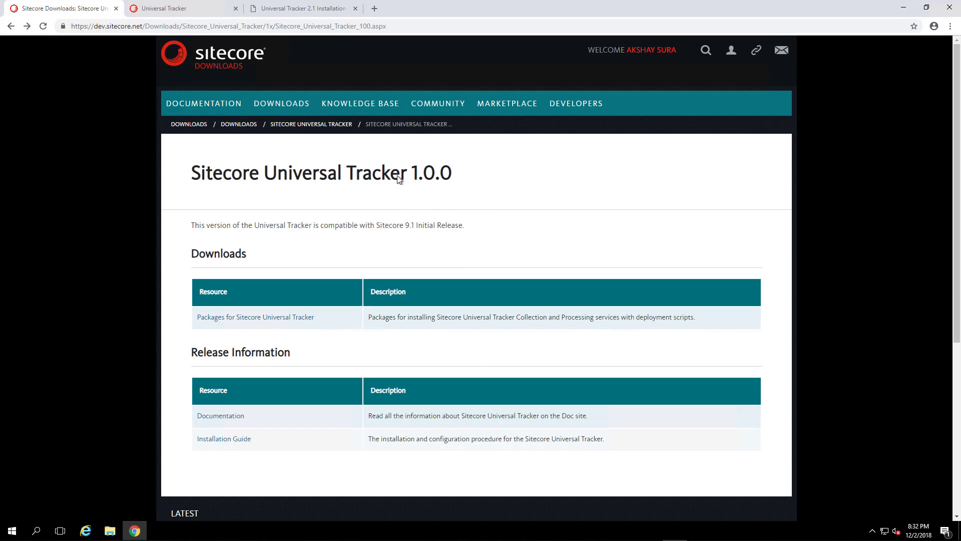
# - Read the Universal Tracker SDK and Installing the Universal Tracker SDK articles, then view the Universal Tracker 2.1 Installation Guide PDF
pyautogui.click(188, 8)
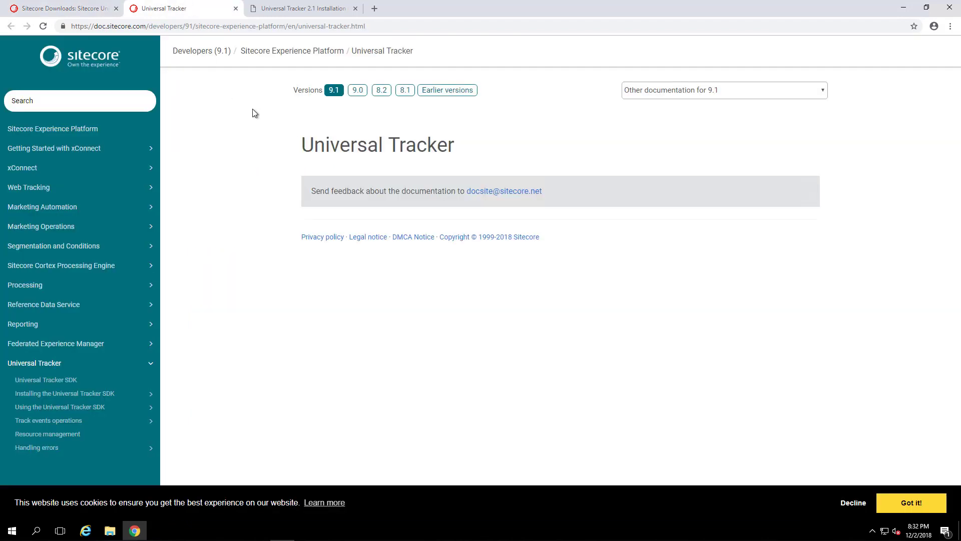
pyautogui.click(31, 381)
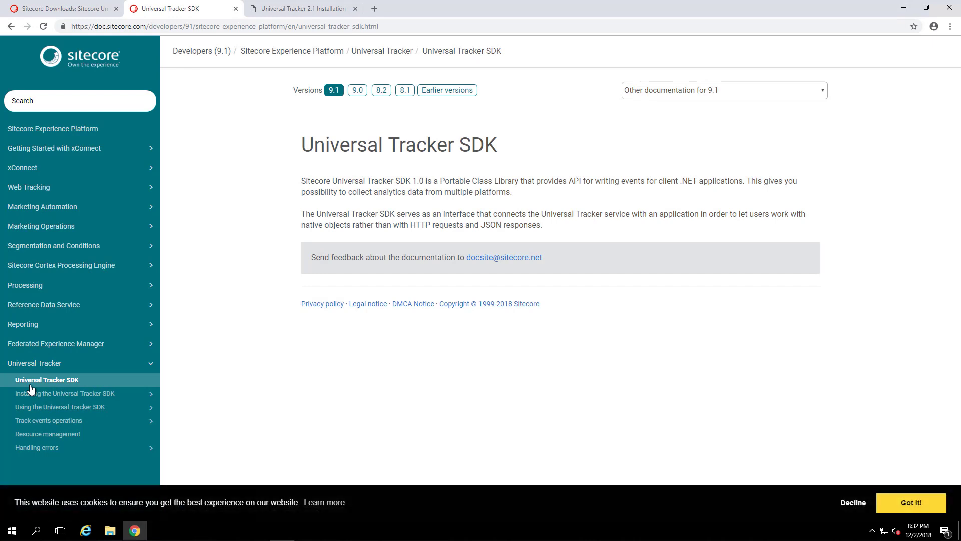
pyautogui.click(31, 397)
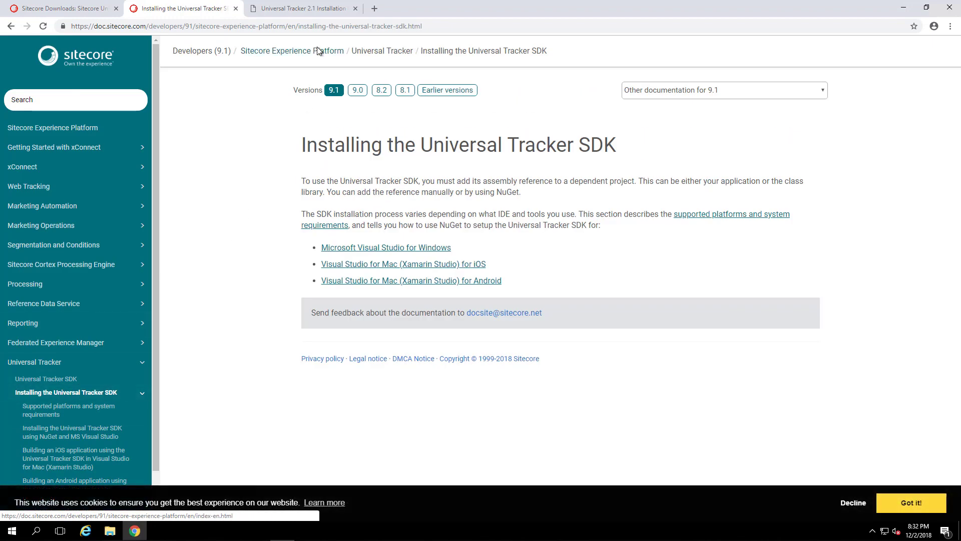
pyautogui.click(315, 9)
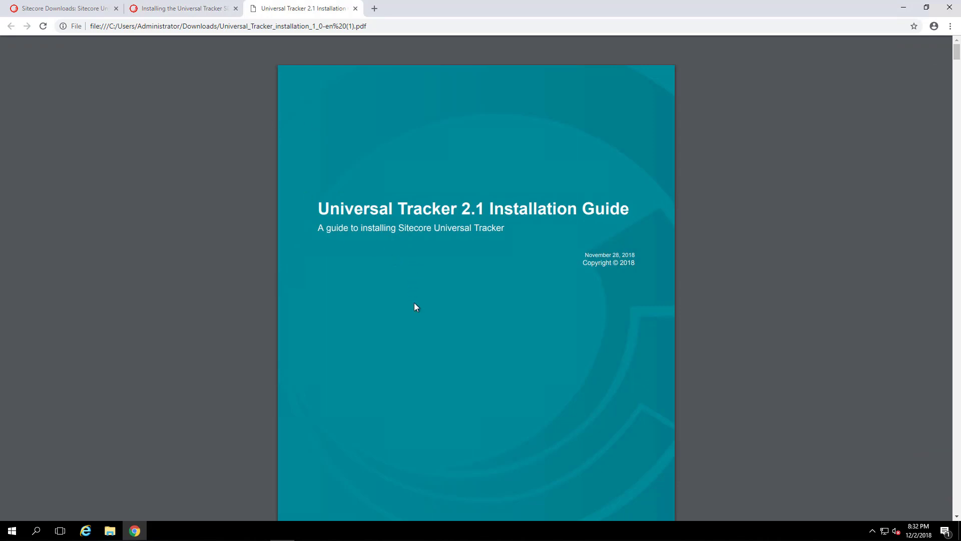
# - Scroll the installation guide from the cover and Table of Contents down to section 2, Prerequisites
pyautogui.scroll(-5, 543, 265)
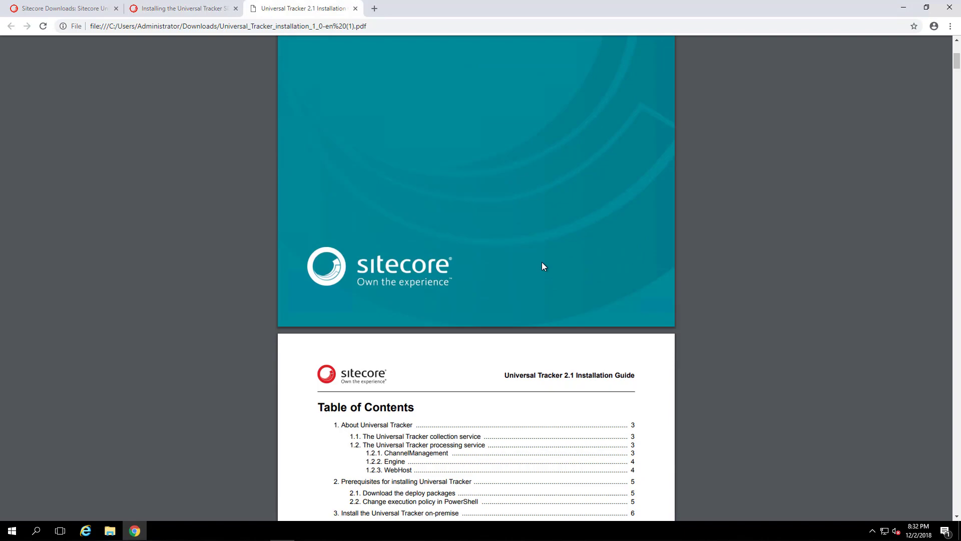
pyautogui.scroll(-5, 543, 266)
pyautogui.scroll(-3, 544, 266)
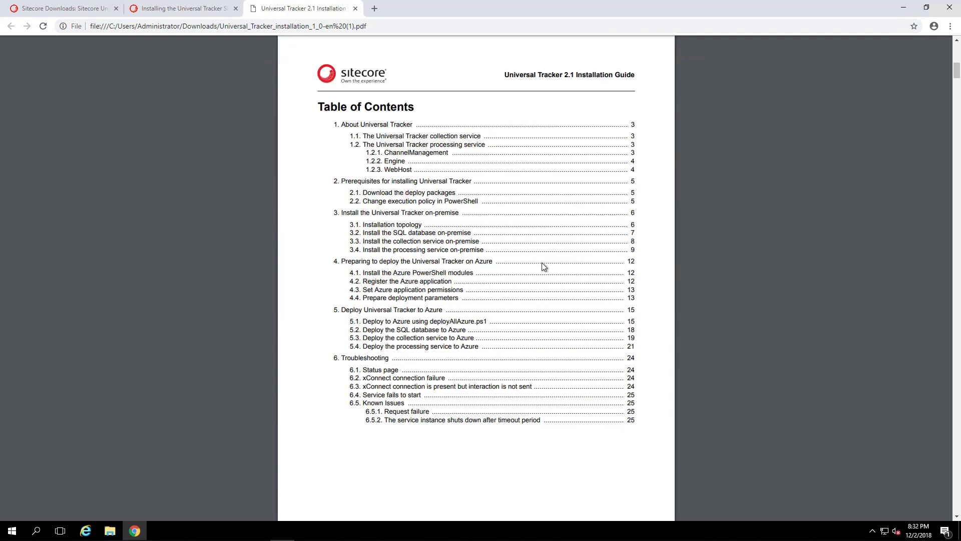
pyautogui.scroll(2, 543, 265)
pyautogui.scroll(-10, 543, 264)
pyautogui.scroll(-2, 542, 264)
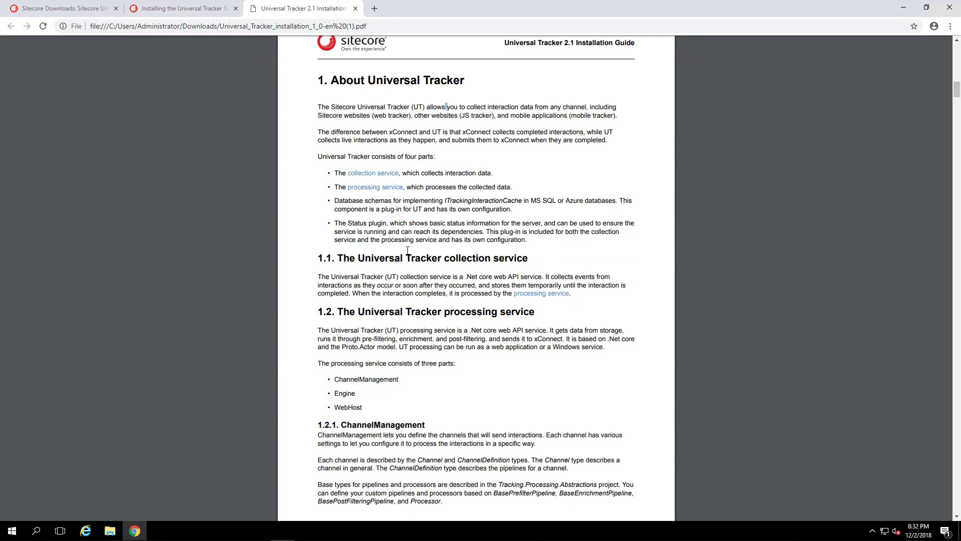
pyautogui.scroll(-3, 510, 273)
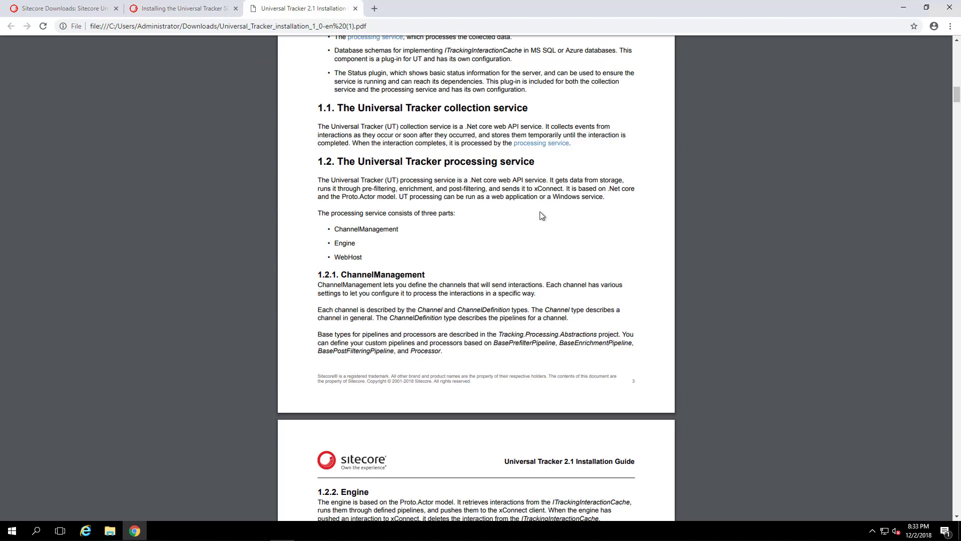
pyautogui.scroll(-14, 540, 216)
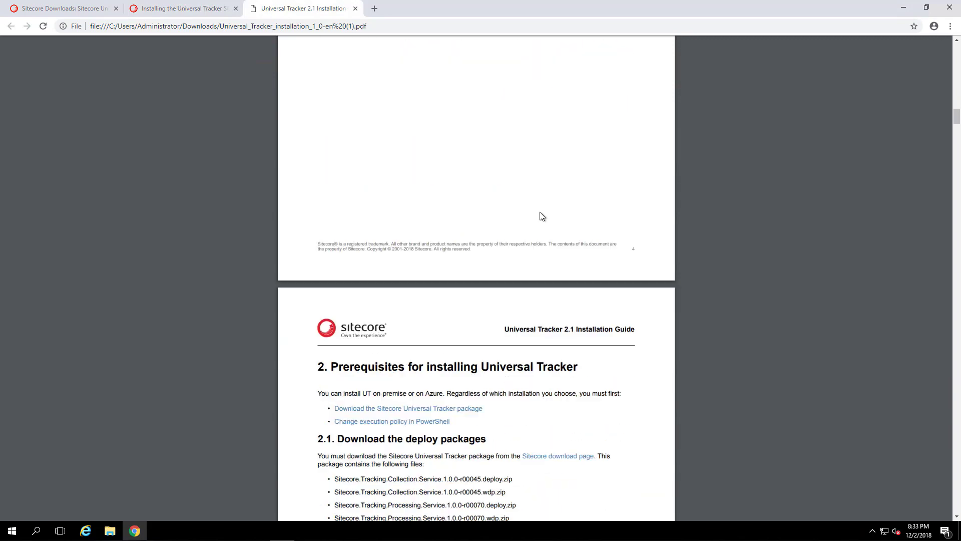
pyautogui.scroll(-5, 540, 212)
pyautogui.scroll(-1, 539, 212)
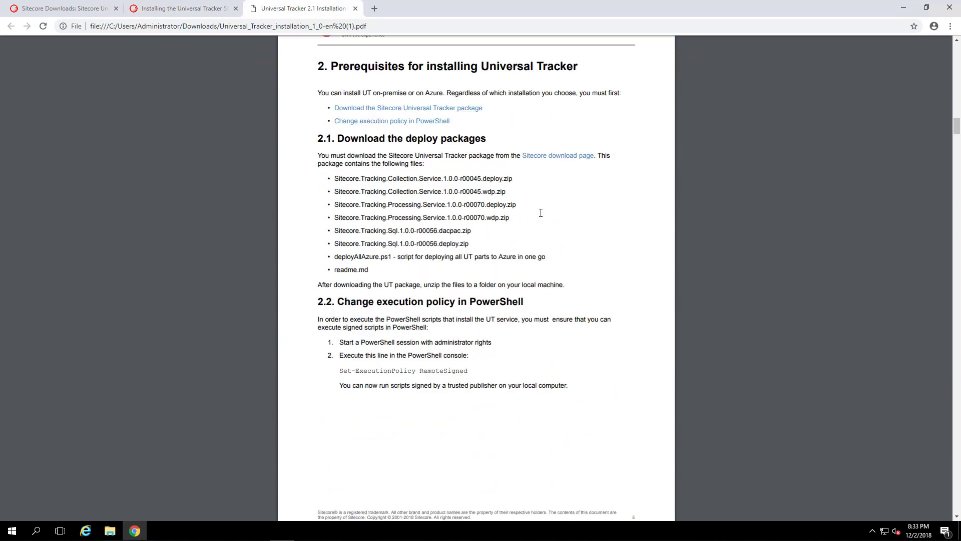
pyautogui.scroll(2, 541, 213)
pyautogui.scroll(-1, 541, 214)
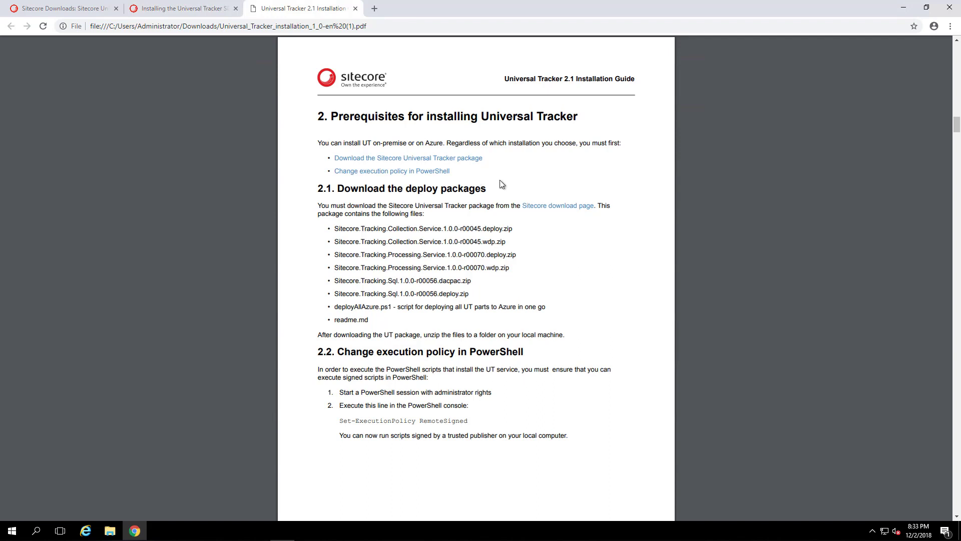
pyautogui.scroll(-1, 501, 183)
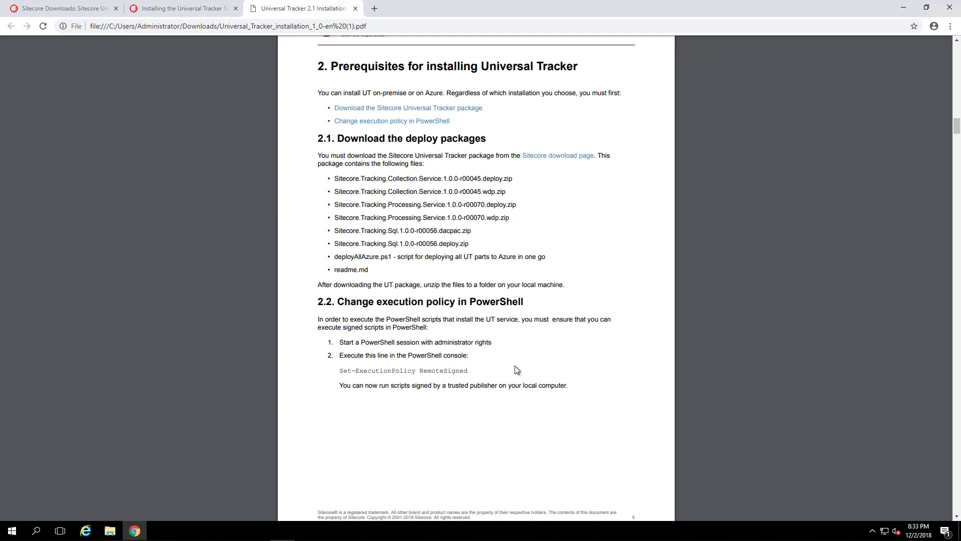
# - Glance at the Downloads folder, then read on through section 3 to 3.2, installing the SQL database on-premise
pyautogui.scroll(1, 10, 108)
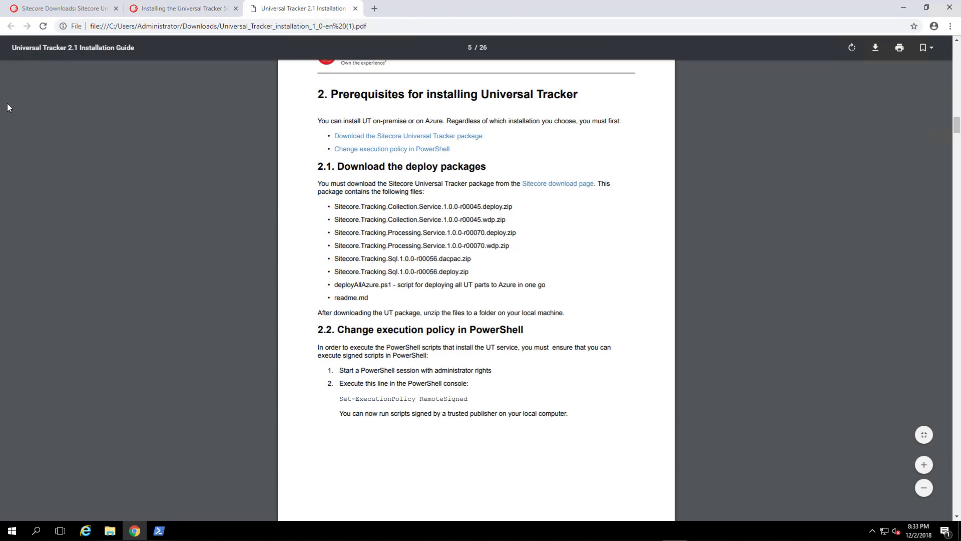
pyautogui.click(107, 536)
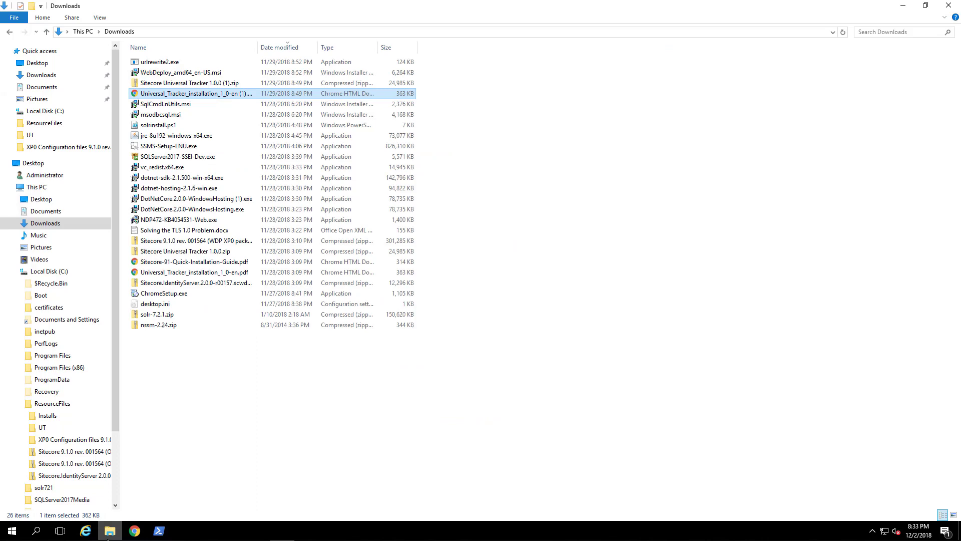
pyautogui.click(109, 537)
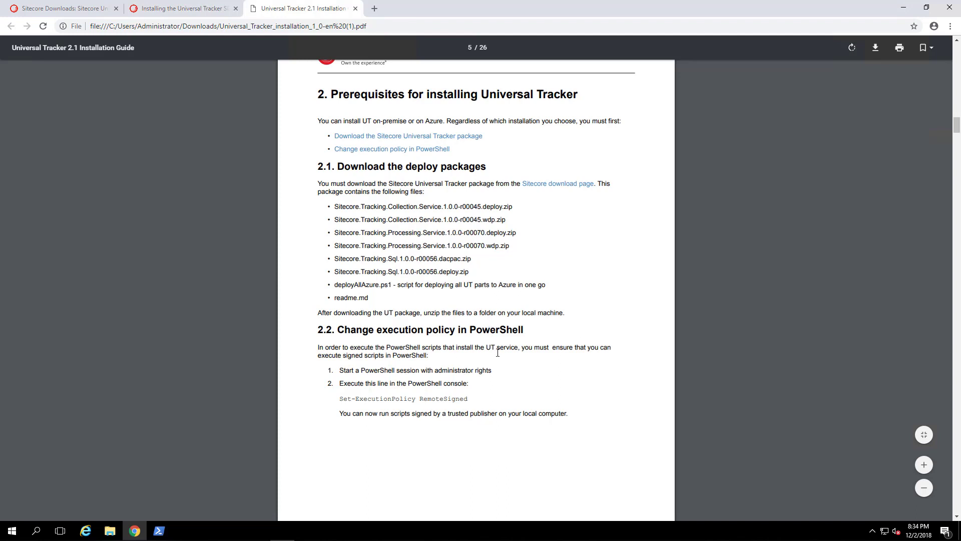
pyautogui.scroll(-1, 505, 376)
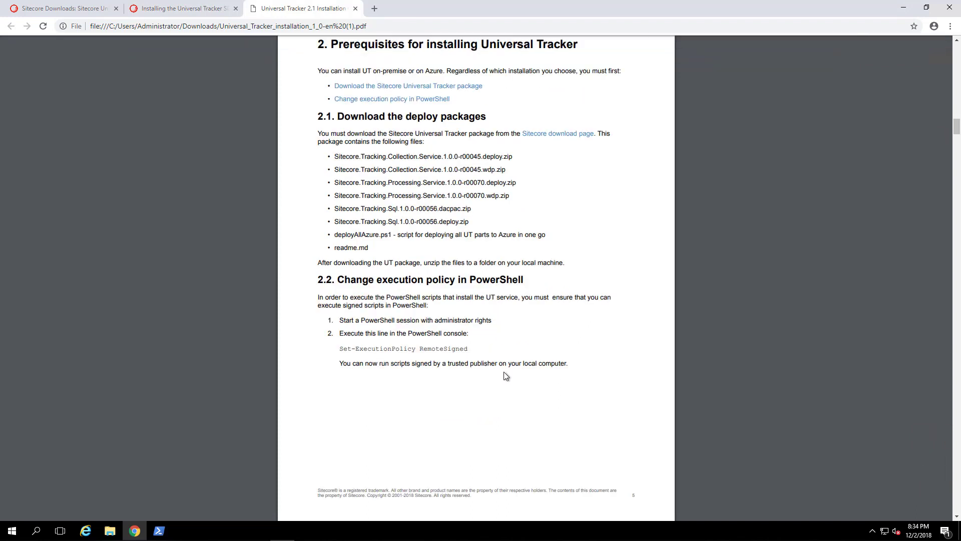
pyautogui.scroll(-7, 506, 376)
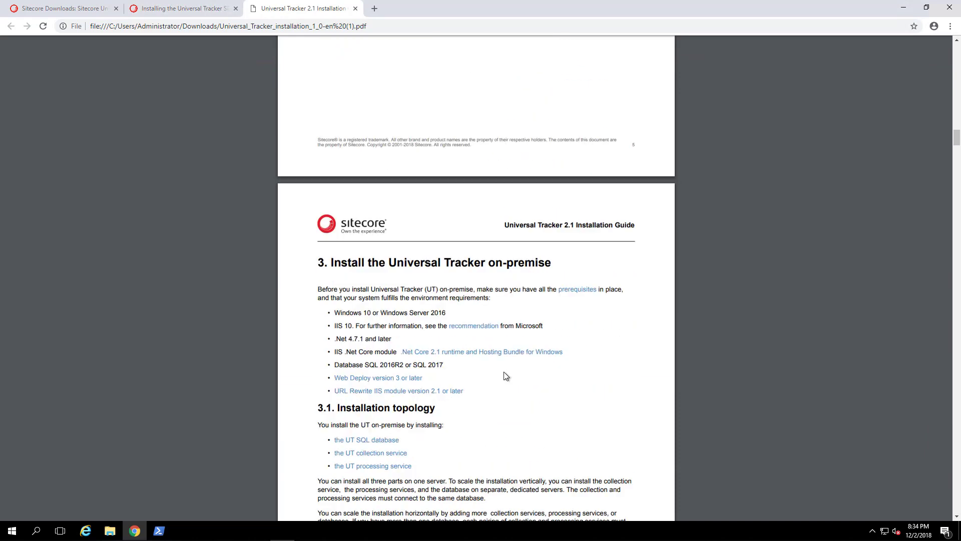
pyautogui.scroll(-4, 504, 376)
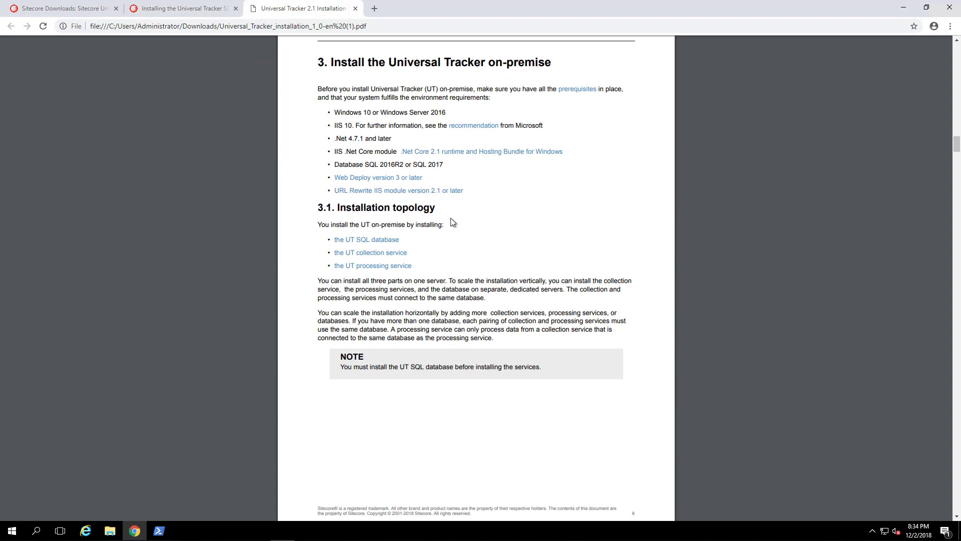
pyautogui.scroll(-1, 454, 222)
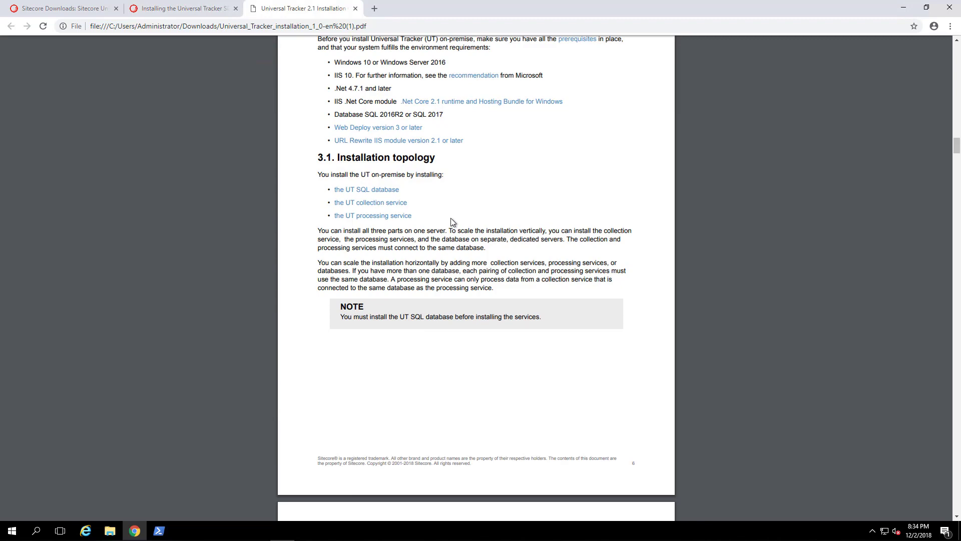
pyautogui.scroll(-2, 452, 214)
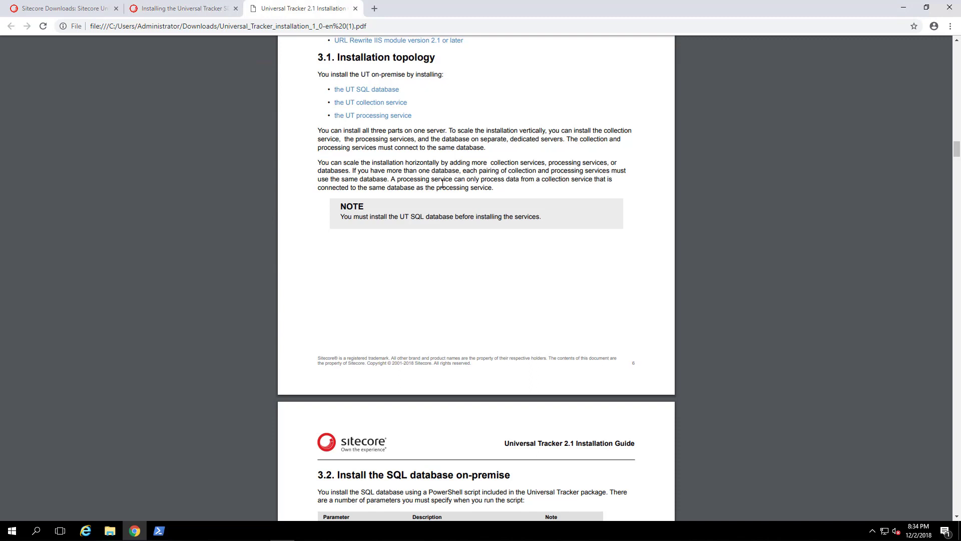
pyautogui.scroll(-3, 445, 183)
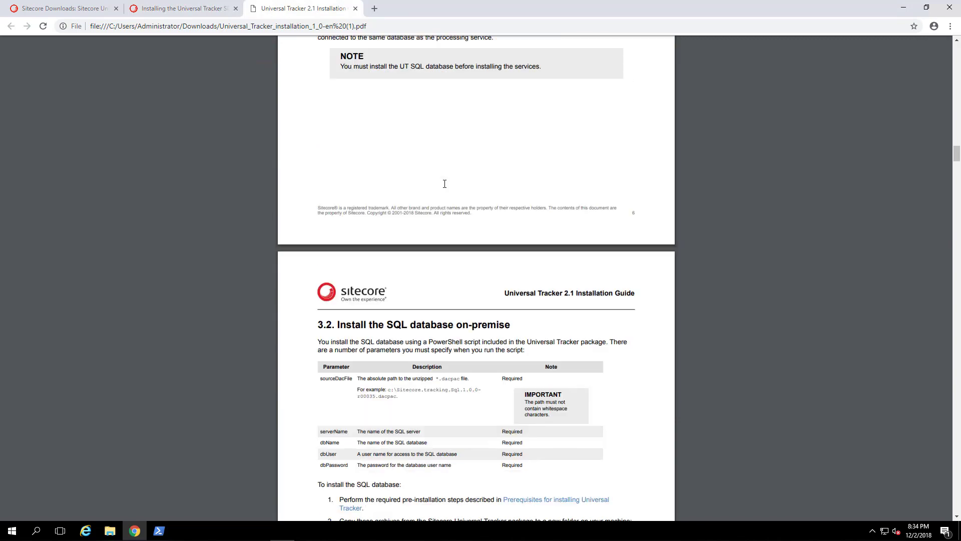
pyautogui.scroll(3, 445, 184)
pyautogui.scroll(-7, 445, 184)
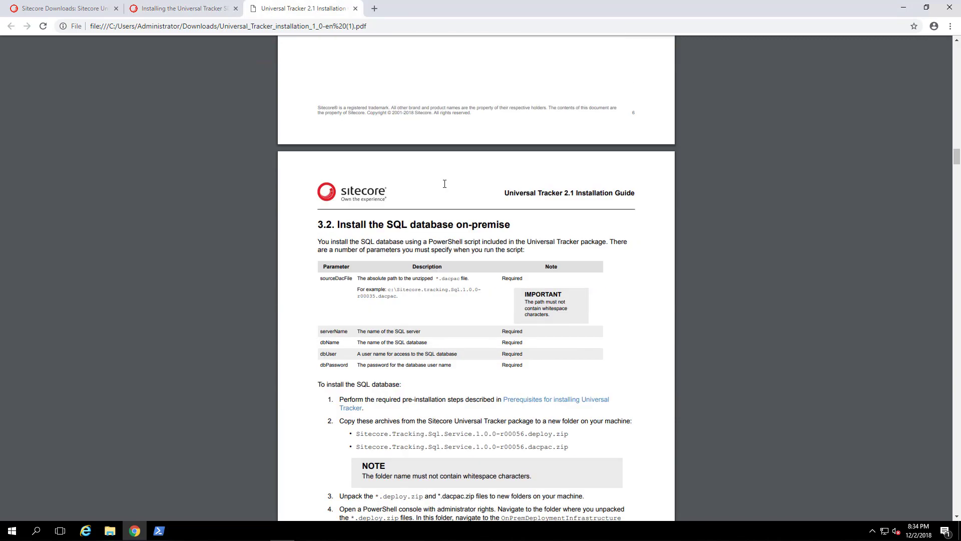
pyautogui.scroll(-1, 445, 184)
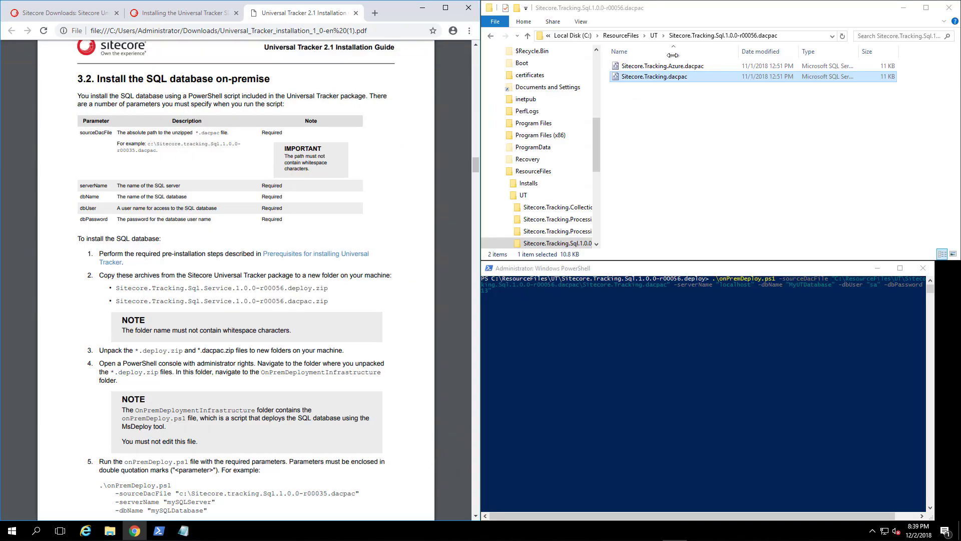
# - From the UT folder, open Sitecore.Tracking.Sql.1.0.0-r00056.deploy and deploy MyUTDatabase to localhost with onPremDeploy.ps1
pyautogui.click(654, 35)
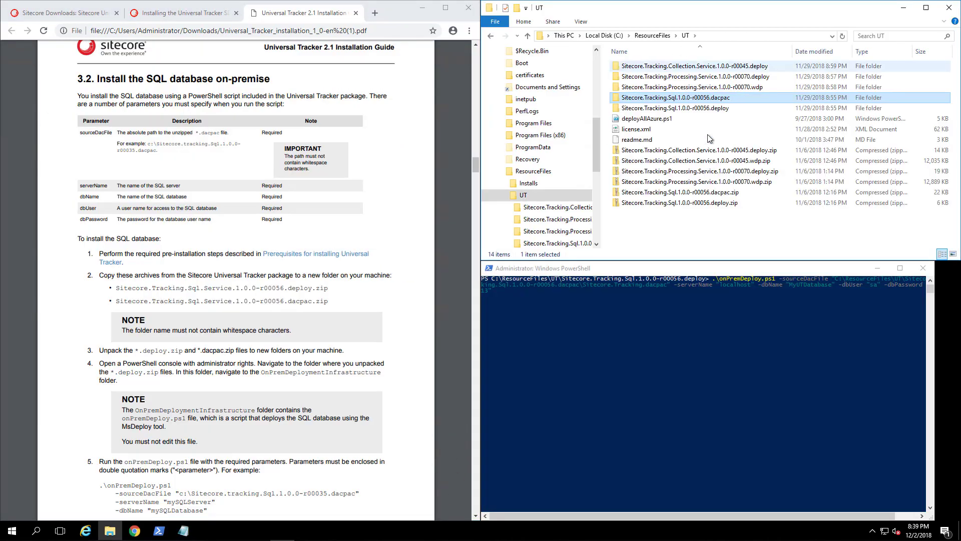
pyautogui.doubleClick(730, 111)
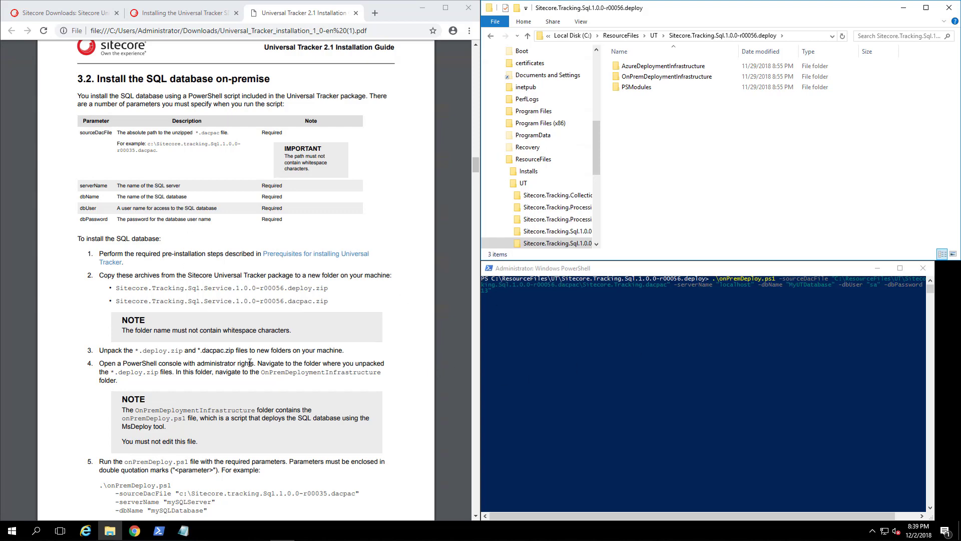
pyautogui.scroll(-1, 253, 307)
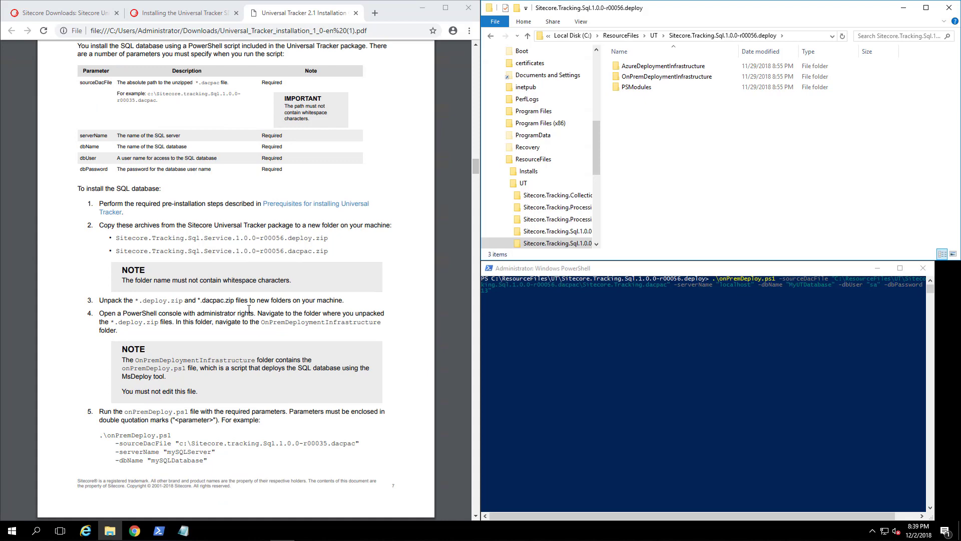
pyautogui.scroll(-2, 250, 310)
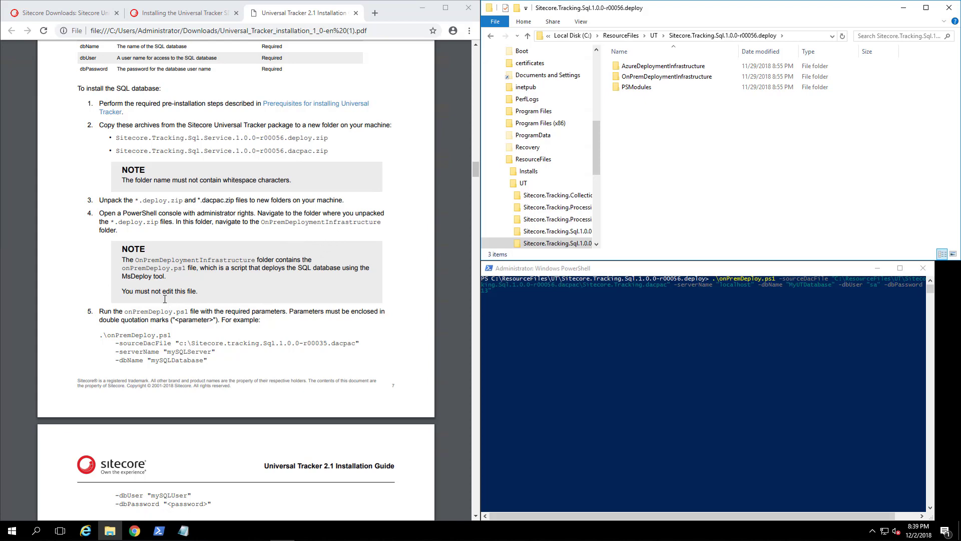
pyautogui.scroll(-1, 127, 280)
pyautogui.scroll(-1, 144, 282)
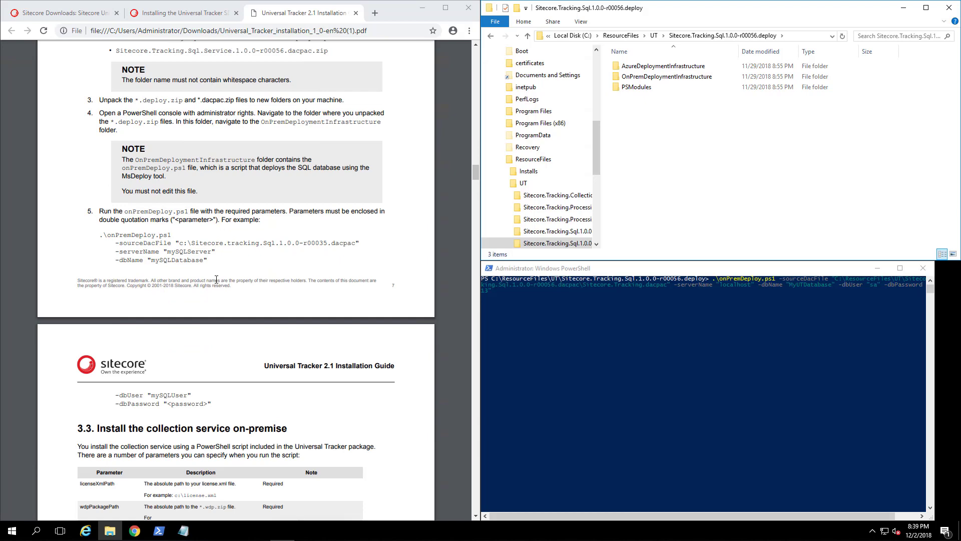
pyautogui.scroll(-2, 224, 262)
pyautogui.scroll(1, 224, 262)
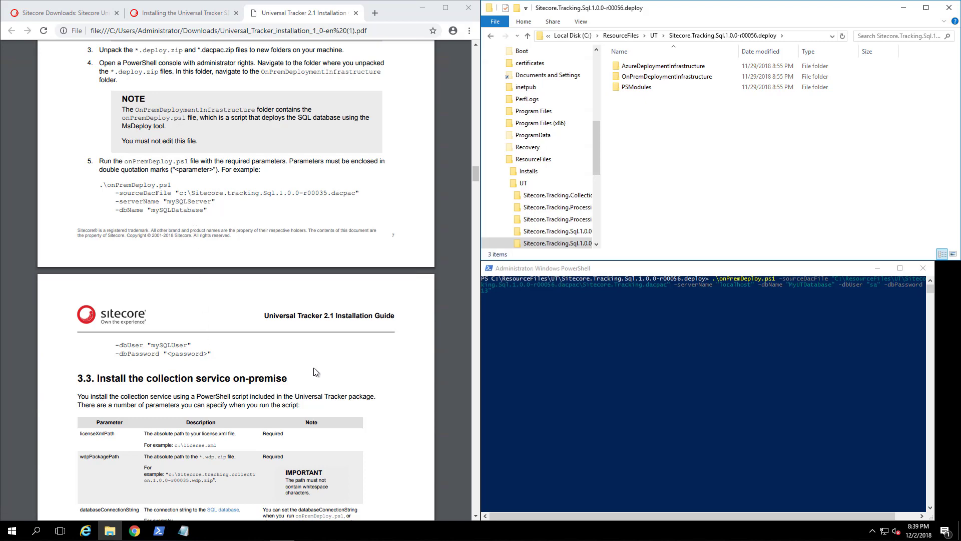
pyautogui.scroll(3, 315, 371)
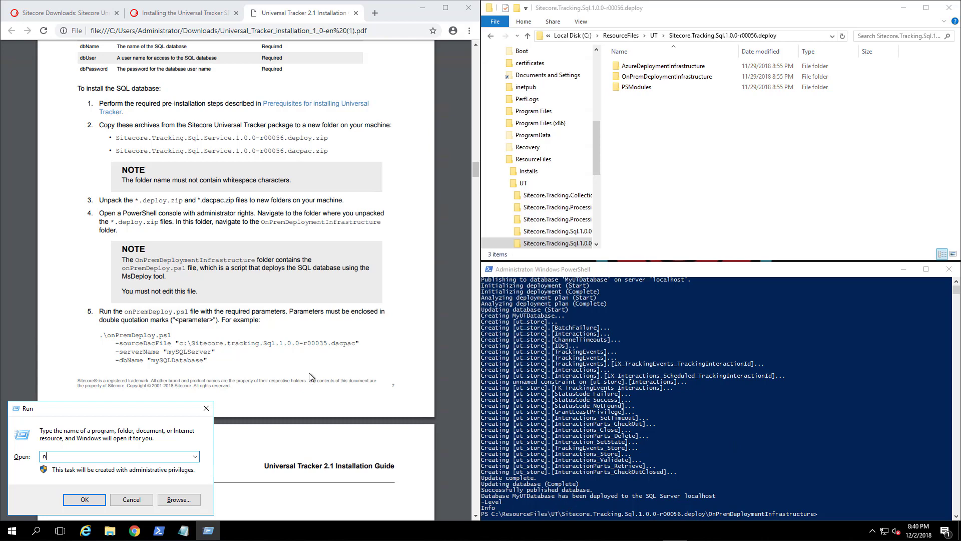
# - Dismiss the Run dialog to get back to the SQL deployment output in PowerShell
pyautogui.moveTo(480, 2)
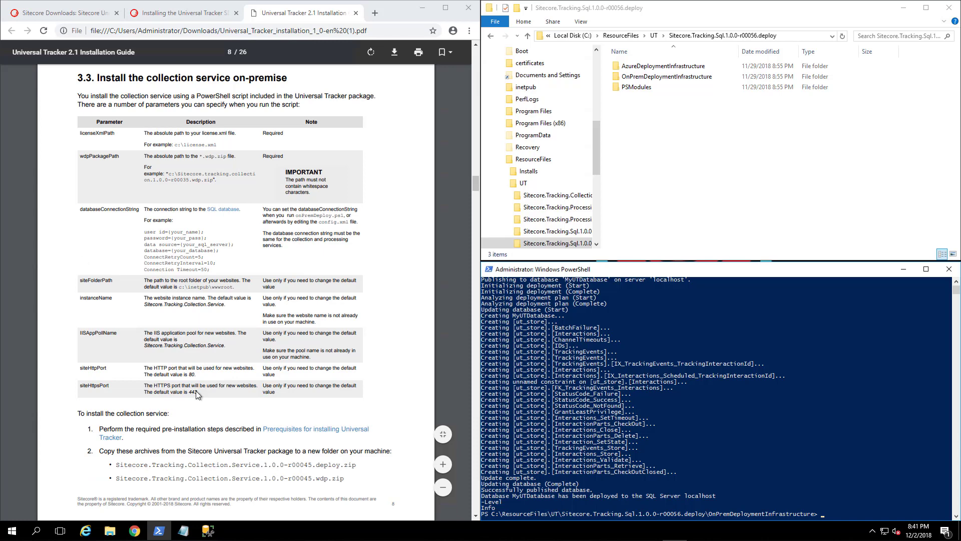
# - Scroll the guide to section 3.3 and copy the step 5 example onPremDeploy command
pyautogui.click(245, 463)
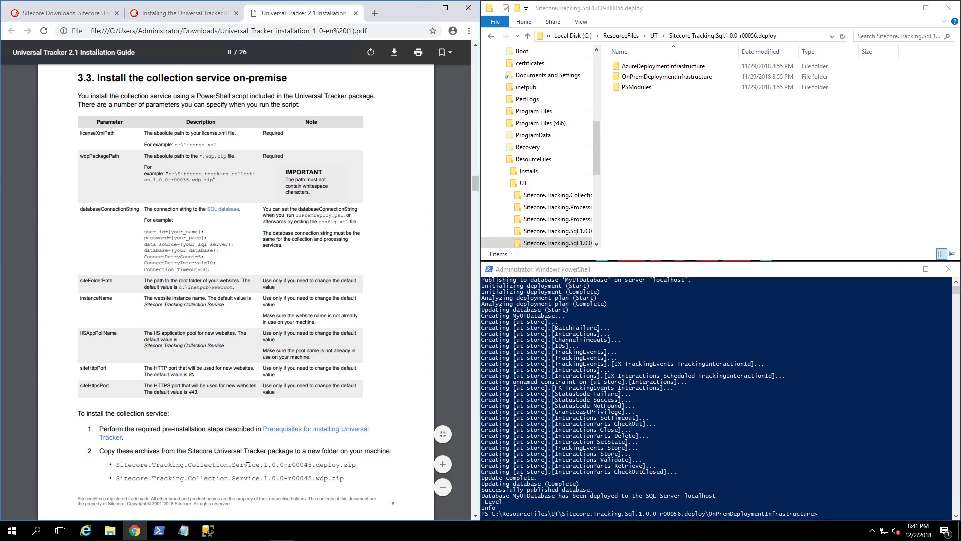
pyautogui.scroll(-3, 248, 461)
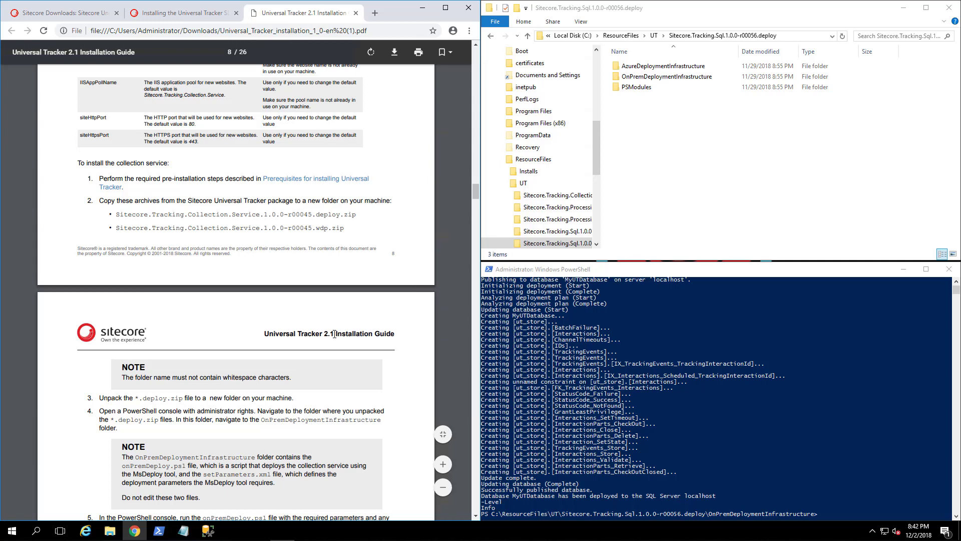
pyautogui.scroll(-1, 334, 333)
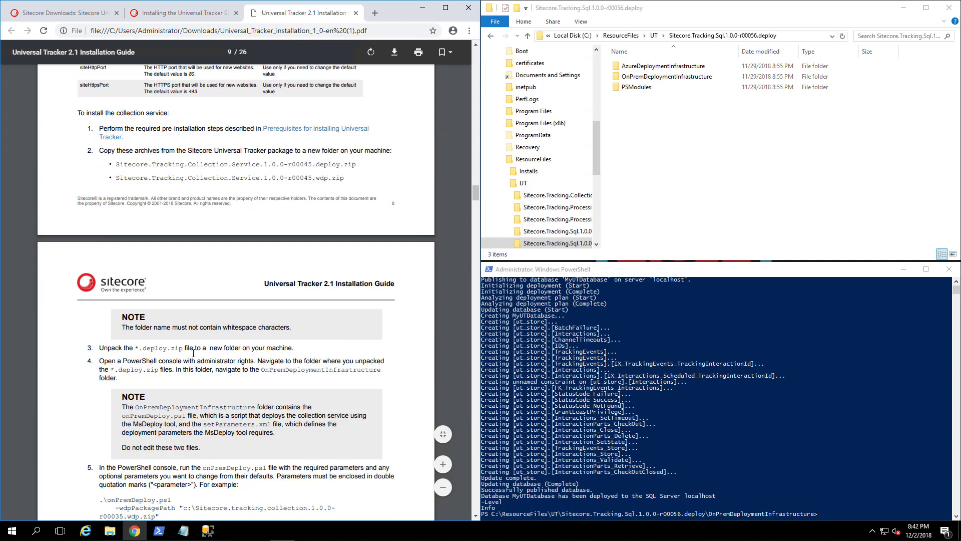
pyautogui.scroll(-1, 223, 354)
pyautogui.scroll(-1, 225, 354)
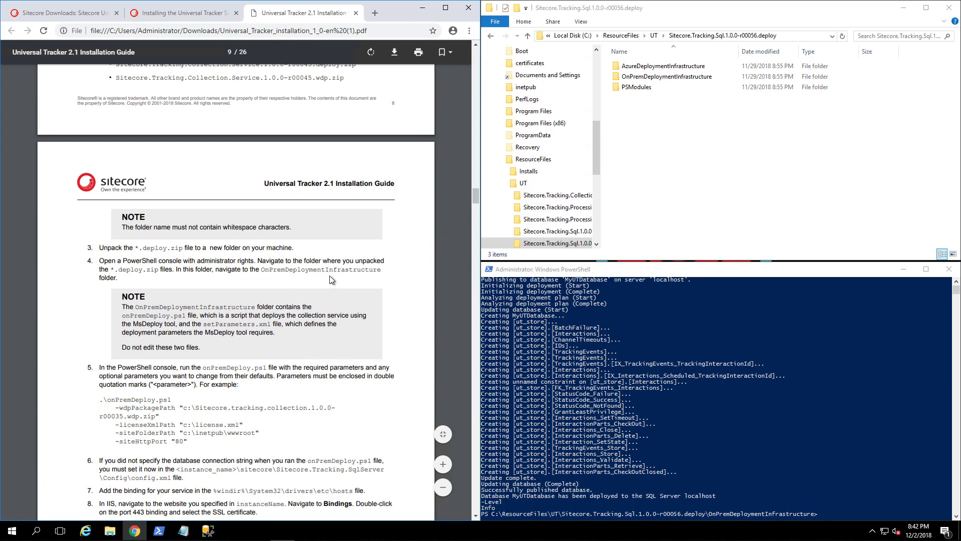
pyautogui.scroll(-3, 347, 278)
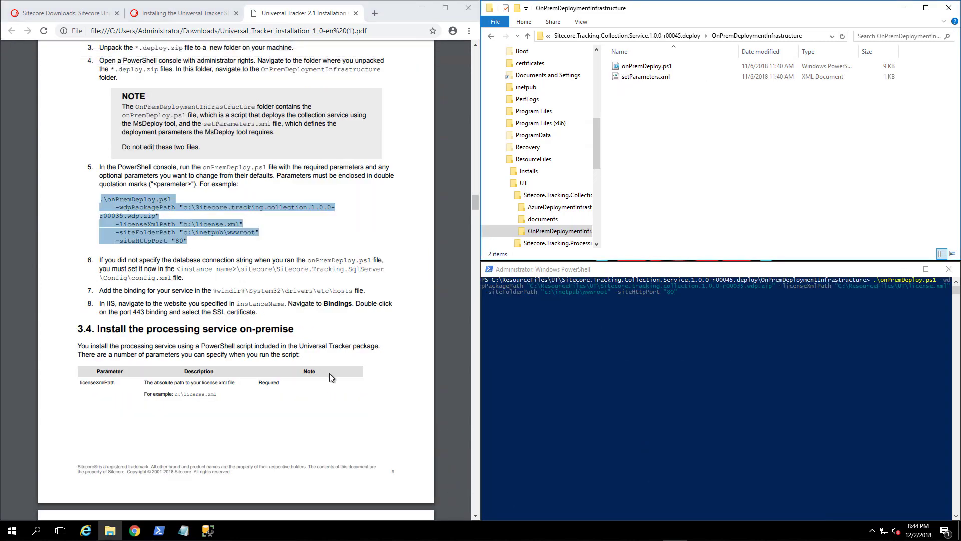
pyautogui.click(316, 289)
# - Follow the section 3.3 collection service steps while preparing the onPremDeploy command with siteHttpPort 80
pyautogui.scroll(8, 316, 290)
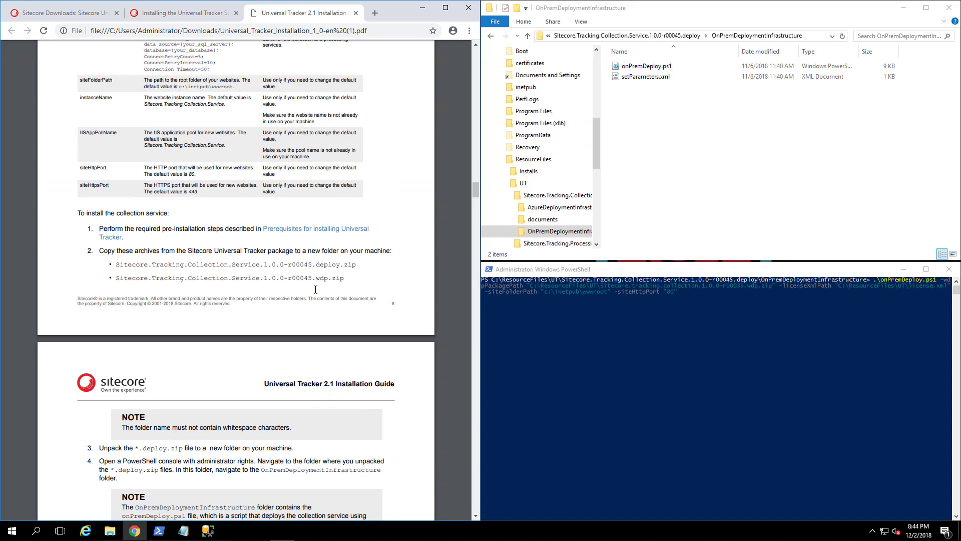
pyautogui.scroll(12, 315, 290)
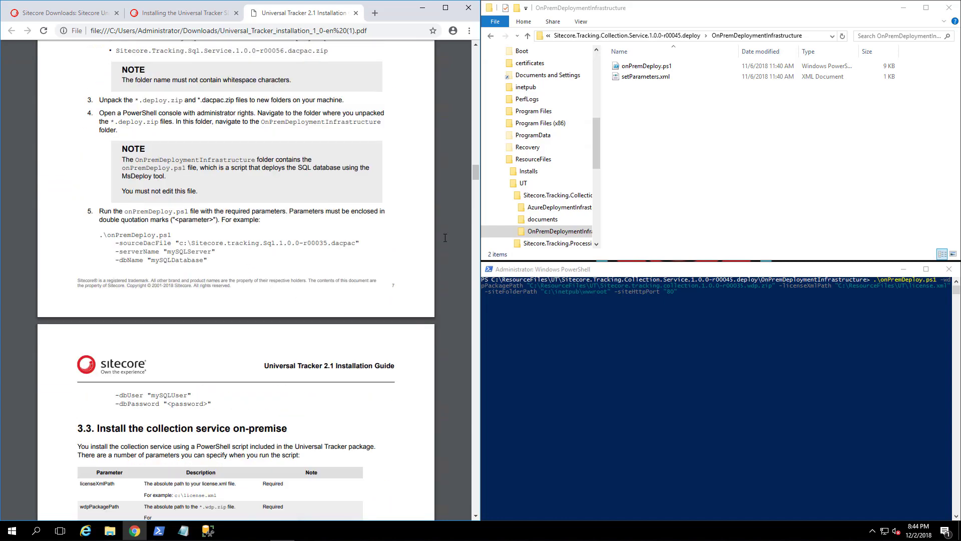
pyautogui.scroll(-9, 290, 238)
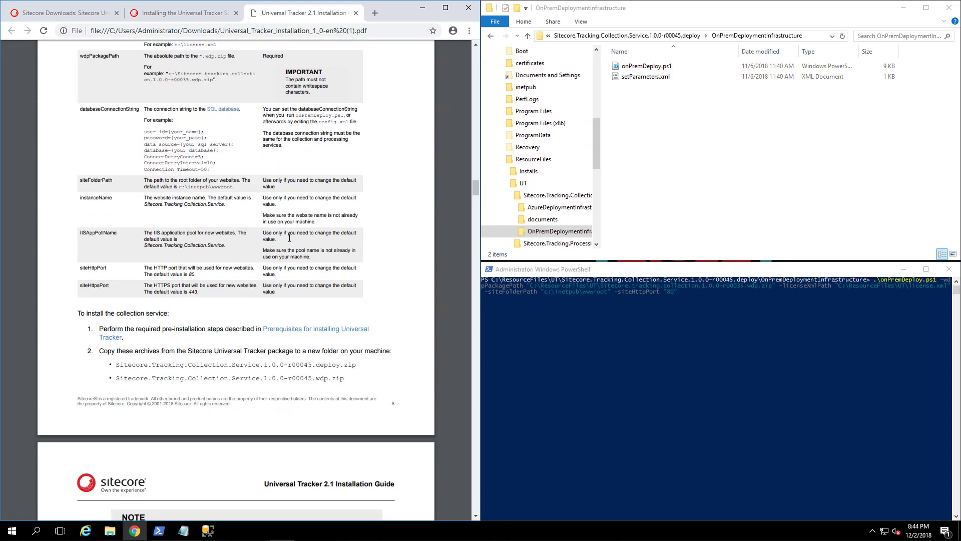
pyautogui.scroll(-6, 290, 238)
pyautogui.scroll(7, 290, 237)
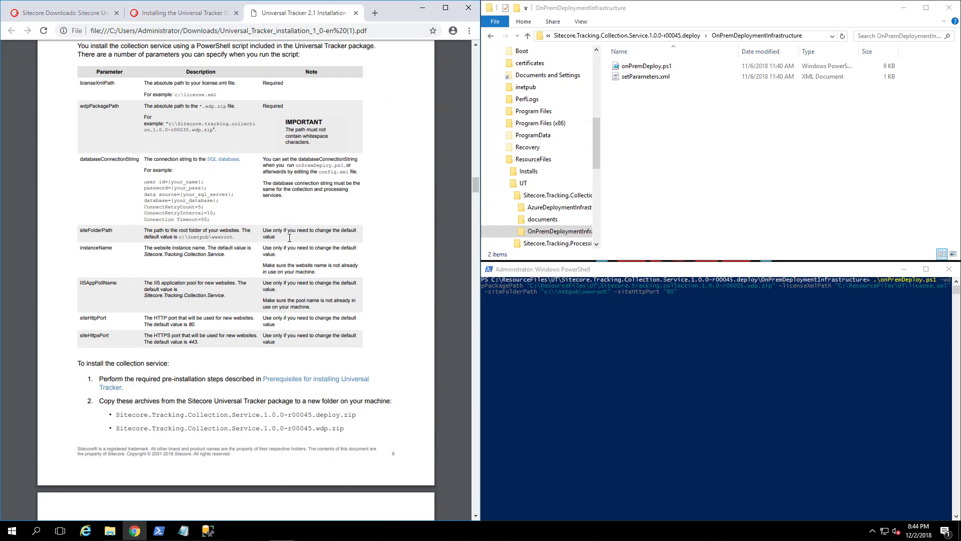
pyautogui.scroll(-5, 290, 238)
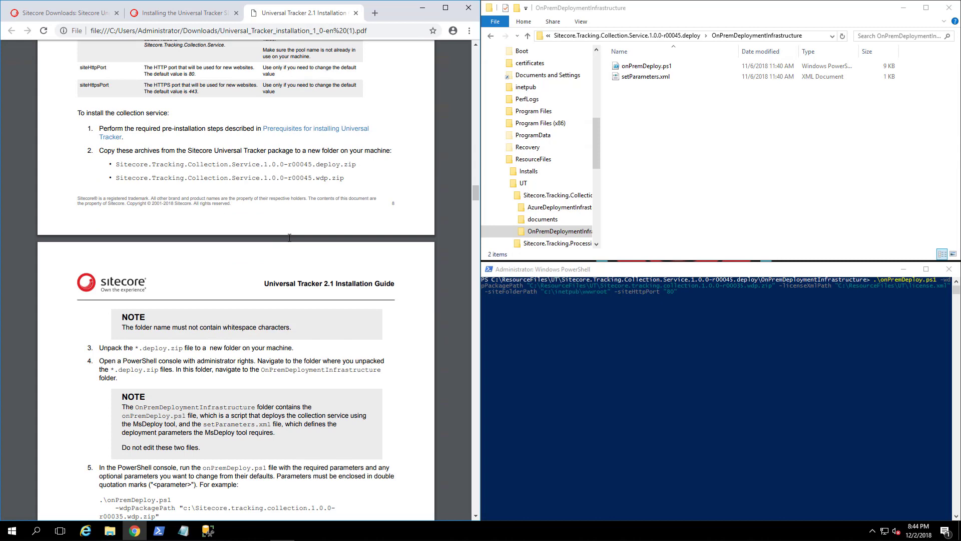
pyautogui.scroll(-6, 290, 237)
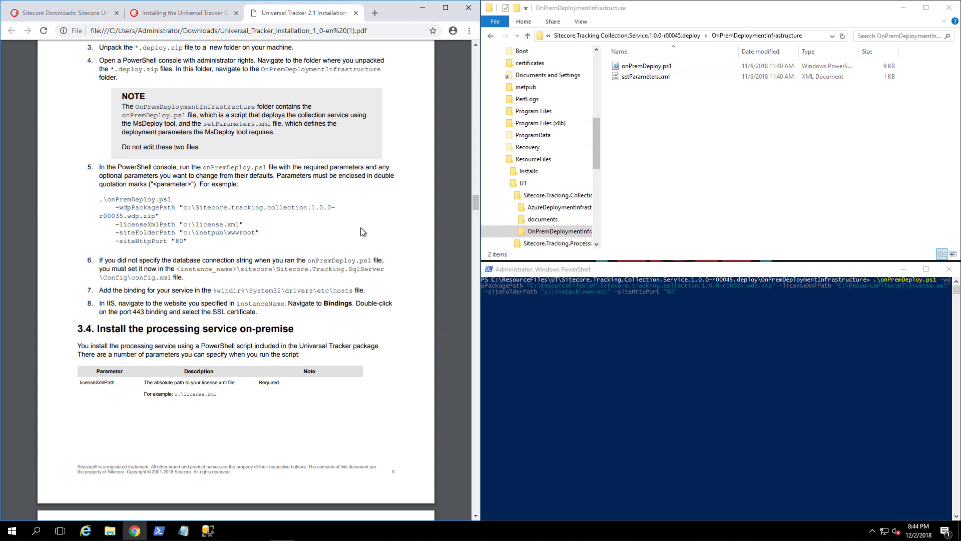
pyautogui.scroll(-1, 356, 231)
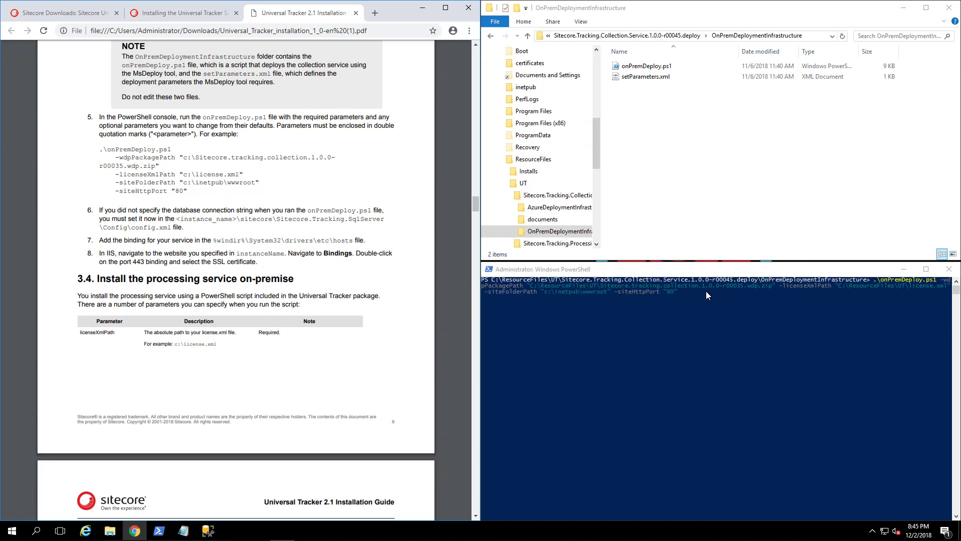
pyautogui.scroll(4, 314, 251)
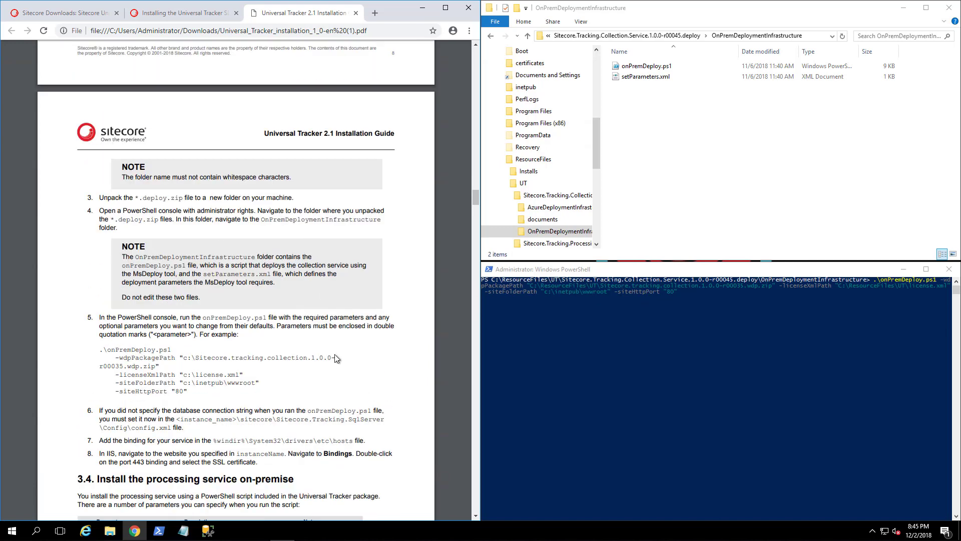
pyautogui.scroll(-2, 288, 347)
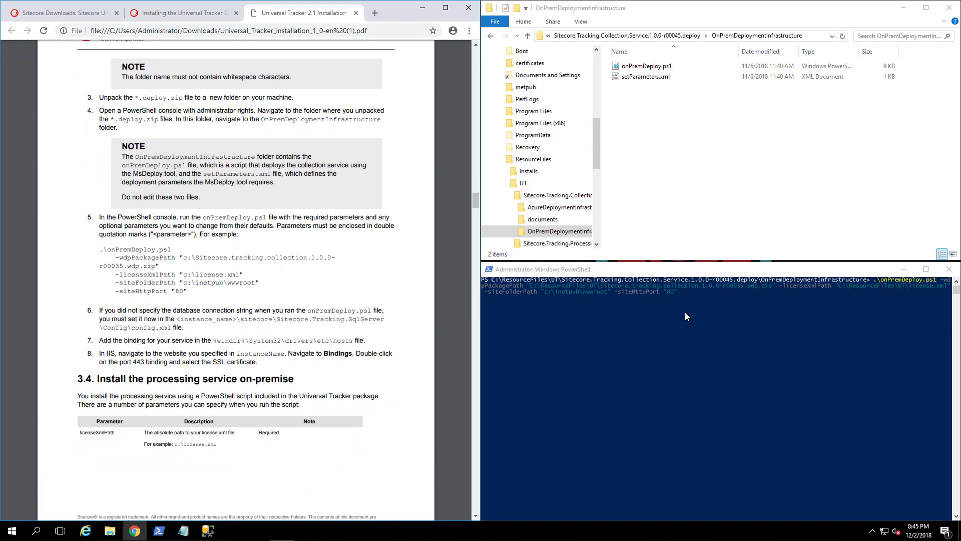
# - Set -wdpPackagePath to the collection service .wdp.zip file's full path and run onPremDeploy.ps1
pyautogui.click(719, 315)
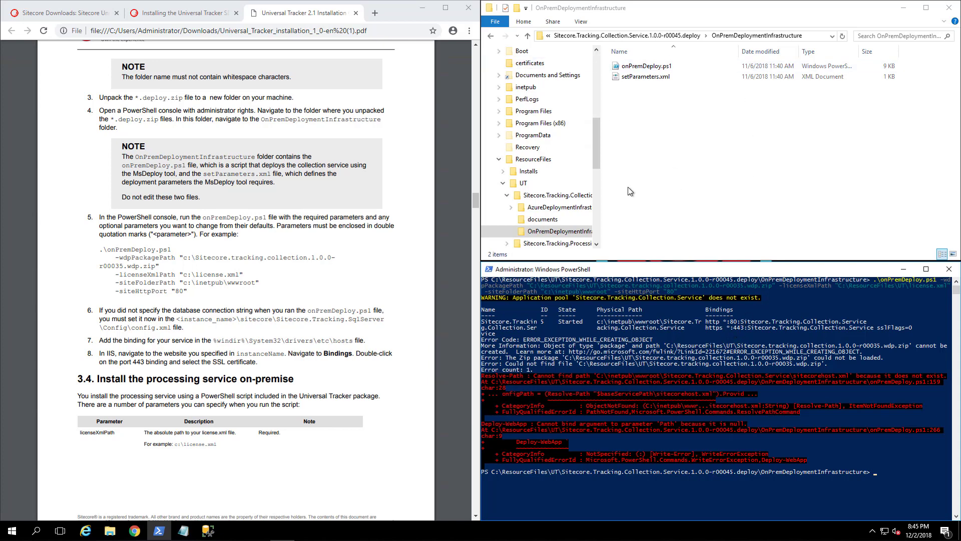
pyautogui.click(523, 182)
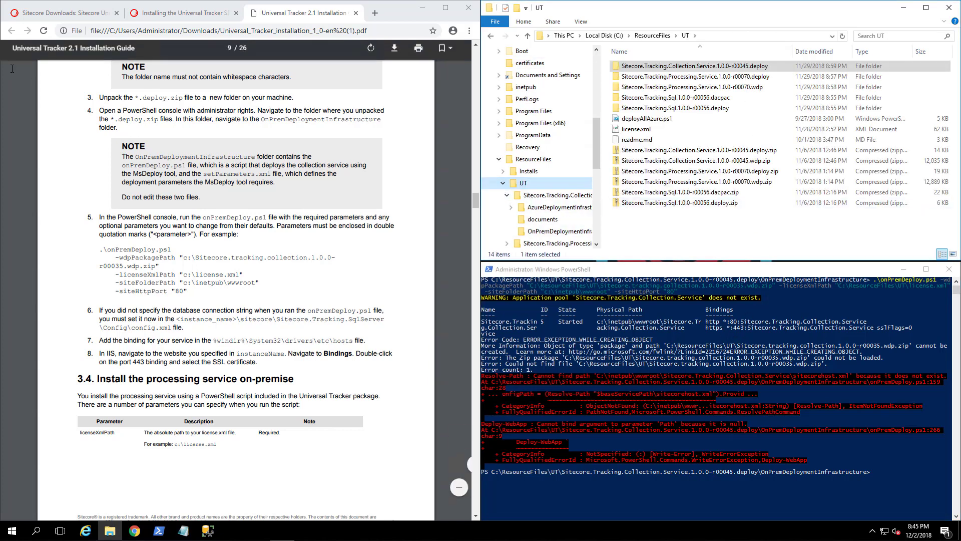
pyautogui.click(696, 161)
pyautogui.rightClick(747, 483)
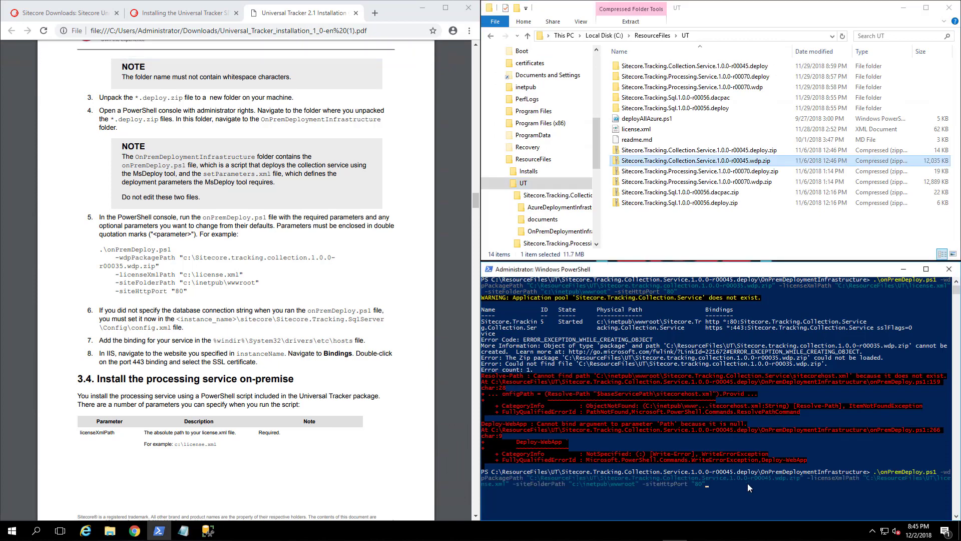
pyautogui.click(747, 483)
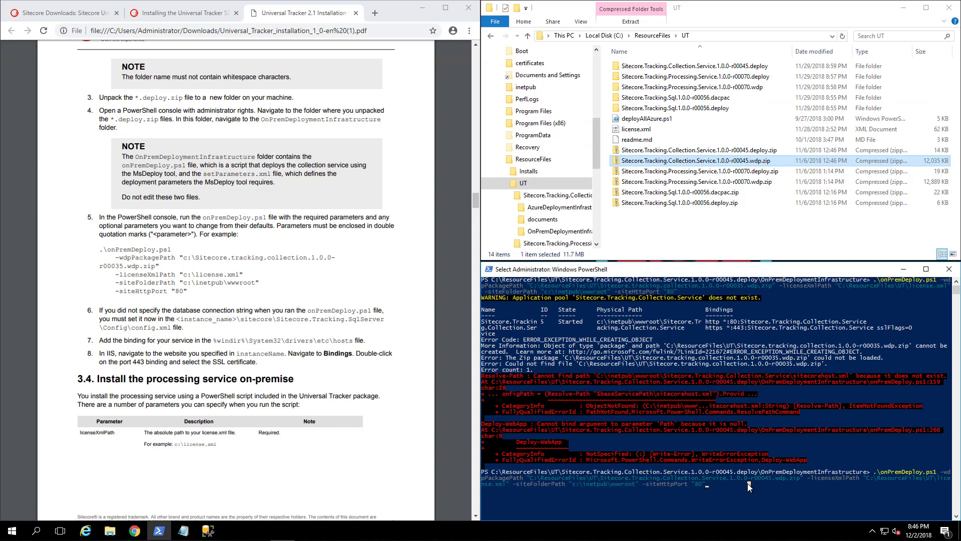
pyautogui.press('Escape')
pyautogui.press('Return')
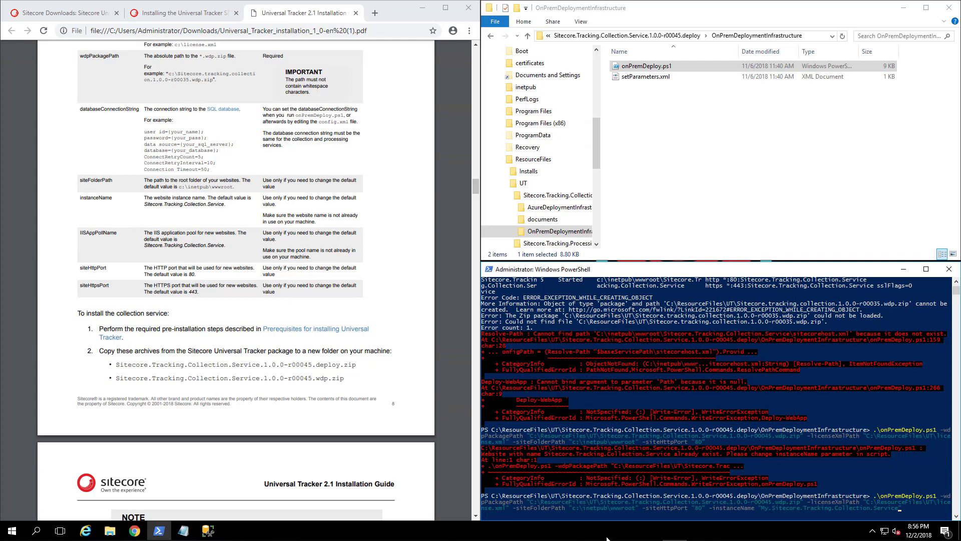
# - Rerun the deploy with -instanceName My.Sitecore.Tracking.Collection.Service
pyautogui.moveTo(606, 538)
pyautogui.click(924, 506)
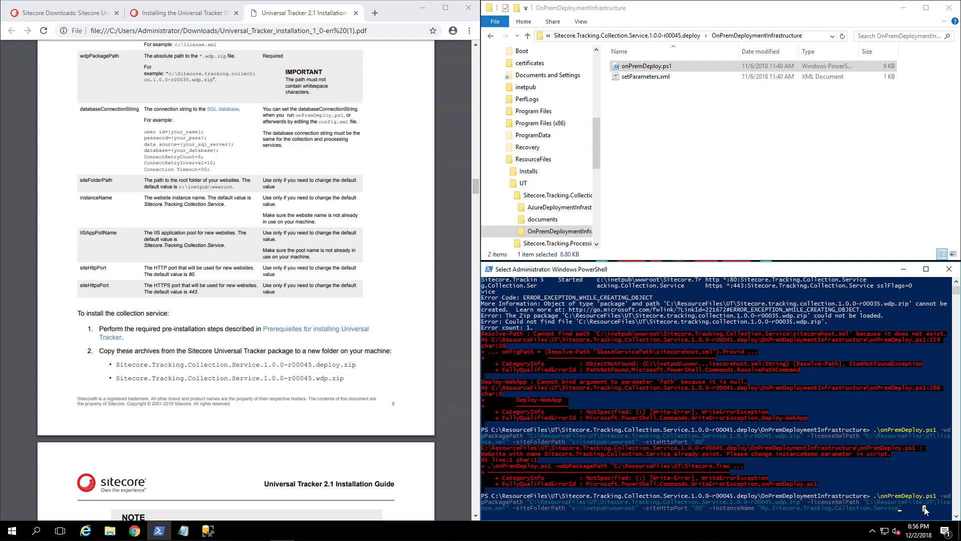
pyautogui.press('Return')
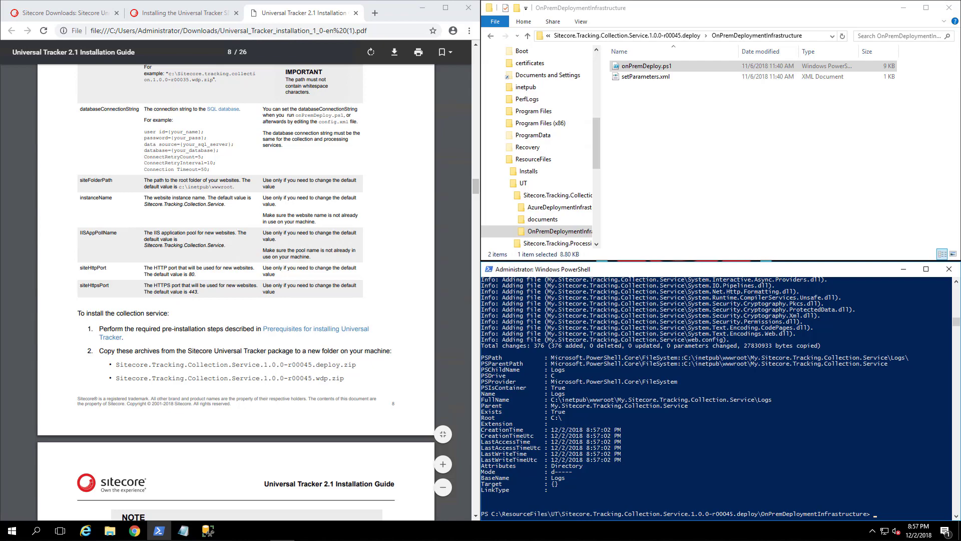
# - Select the NotSet value in config.xml's ConnectionString element to replace it
pyautogui.scroll(-9, 284, 330)
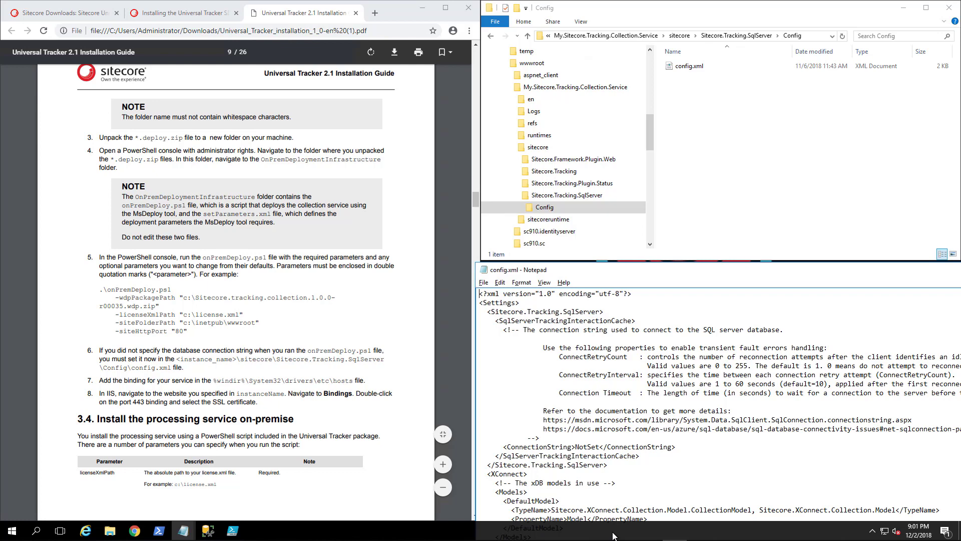
pyautogui.doubleClick(599, 451)
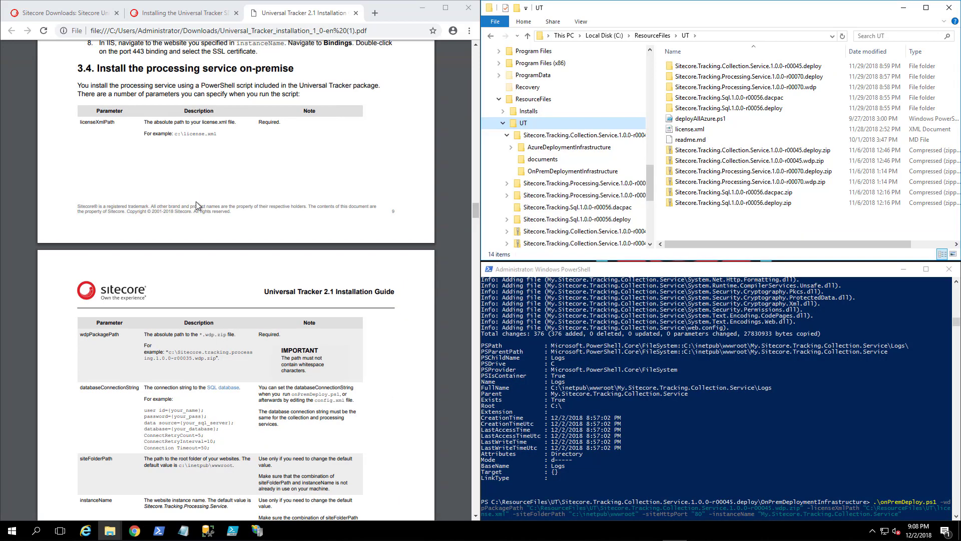
# - Scroll the guide down to 'To install the processing service'
pyautogui.click(260, 271)
pyautogui.scroll(-4, 260, 270)
pyautogui.scroll(-3, 261, 272)
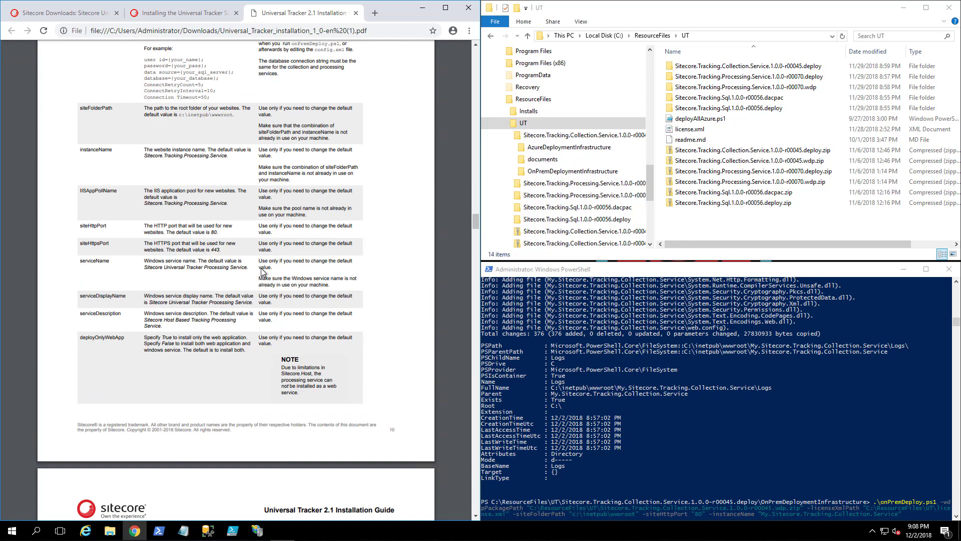
pyautogui.scroll(-1, 262, 272)
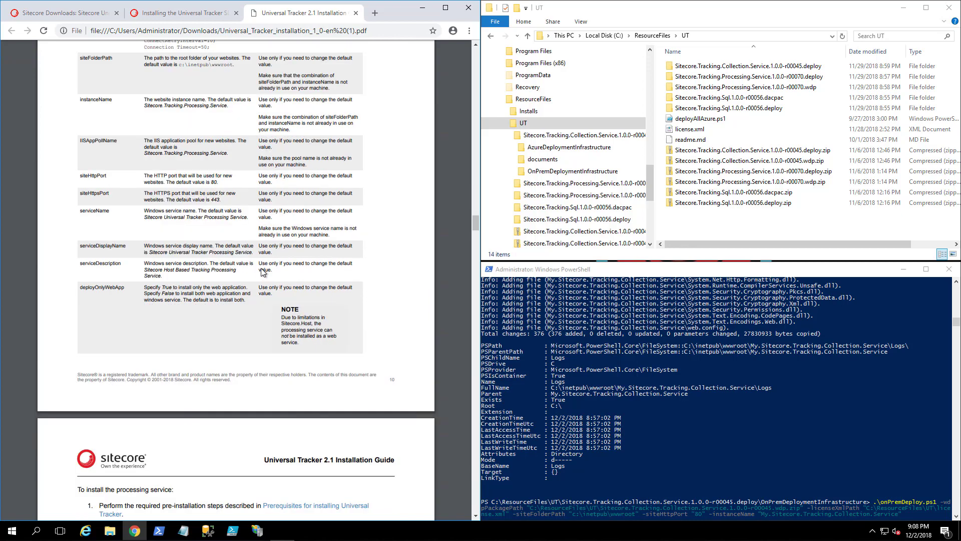
pyautogui.scroll(-5, 262, 272)
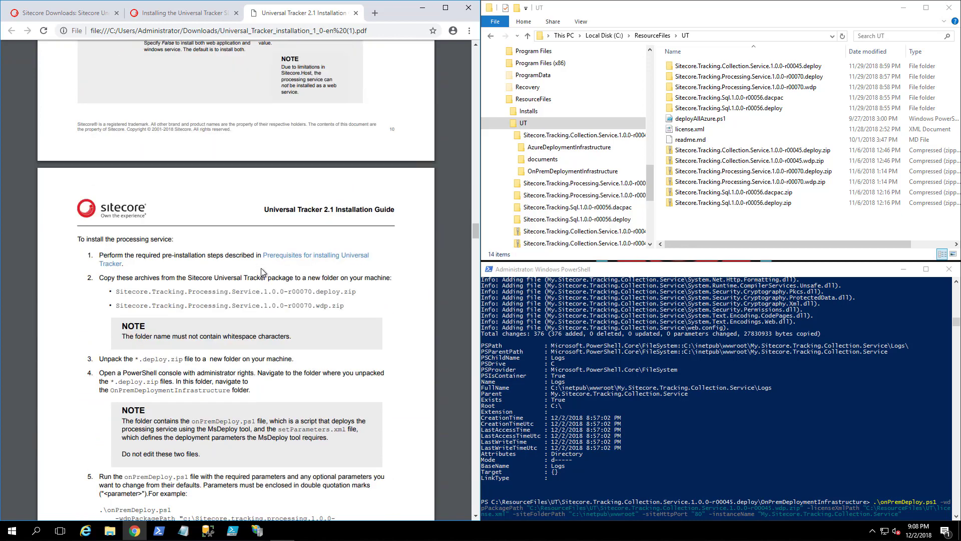
pyautogui.scroll(-1, 262, 272)
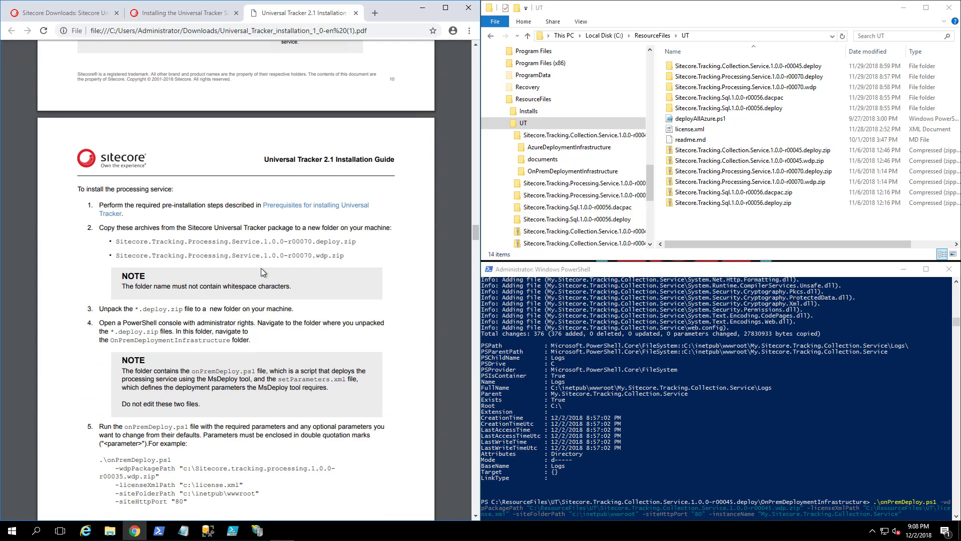
pyautogui.scroll(-1, 260, 270)
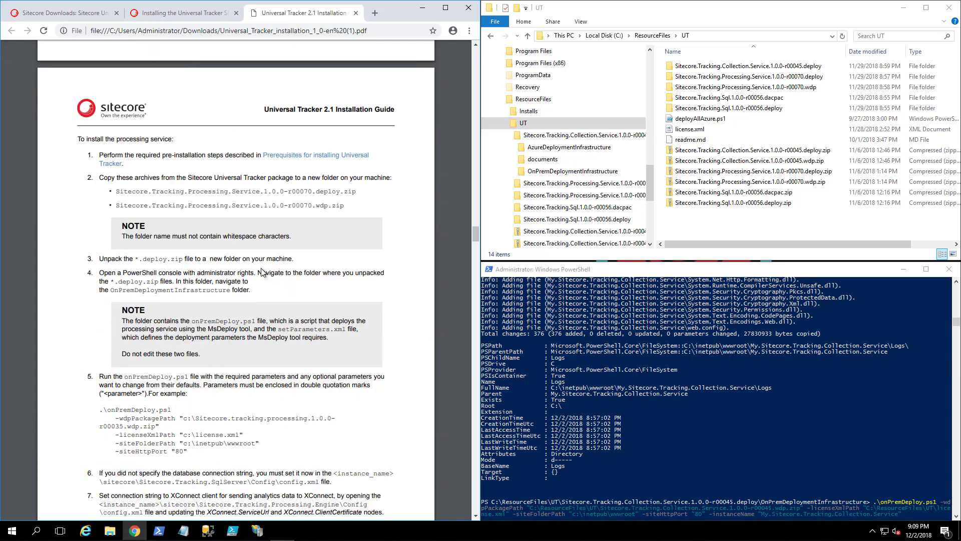
pyautogui.scroll(-1, 262, 272)
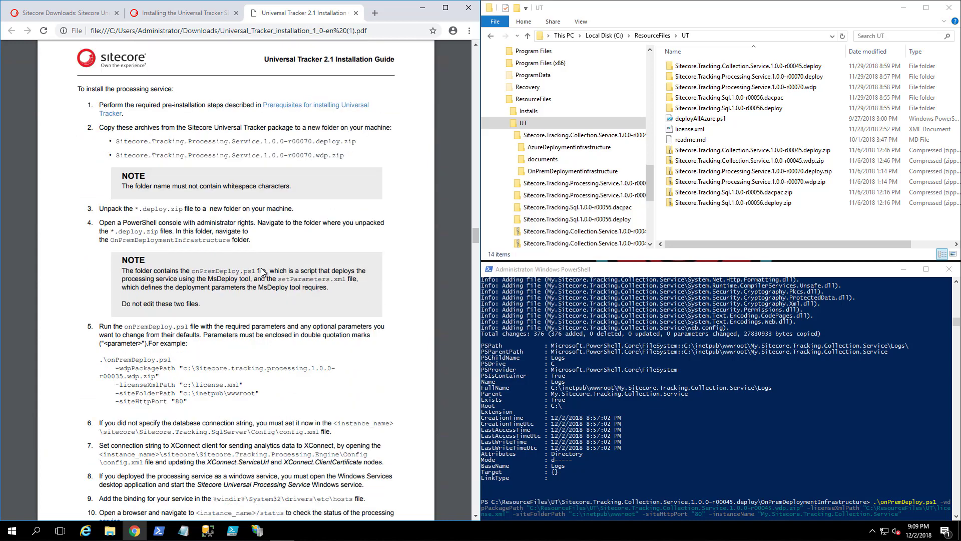
pyautogui.scroll(-1, 262, 272)
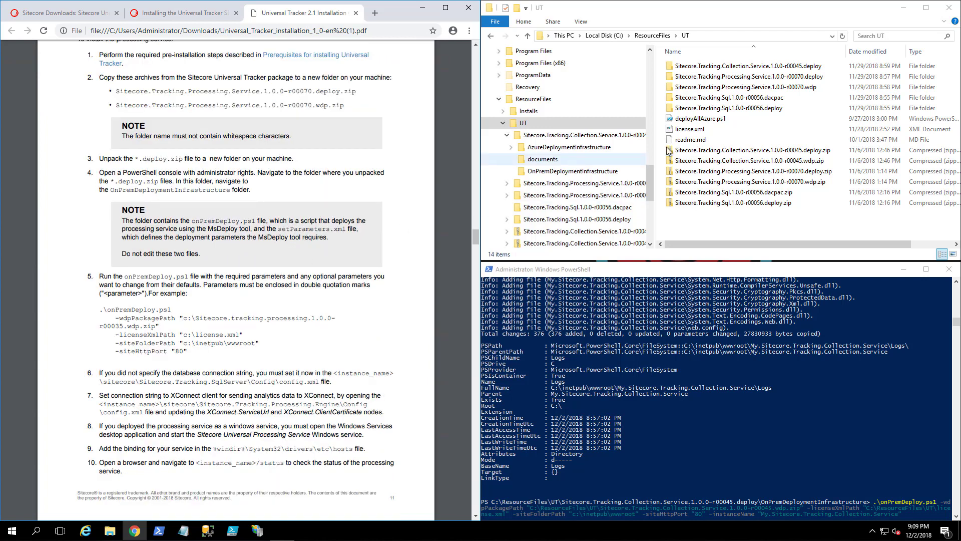
# - Open the processing deploy's OnPremDeploymentInfrastructure folder and select the step 5 example command in the guide
pyautogui.doubleClick(726, 79)
pyautogui.doubleClick(705, 88)
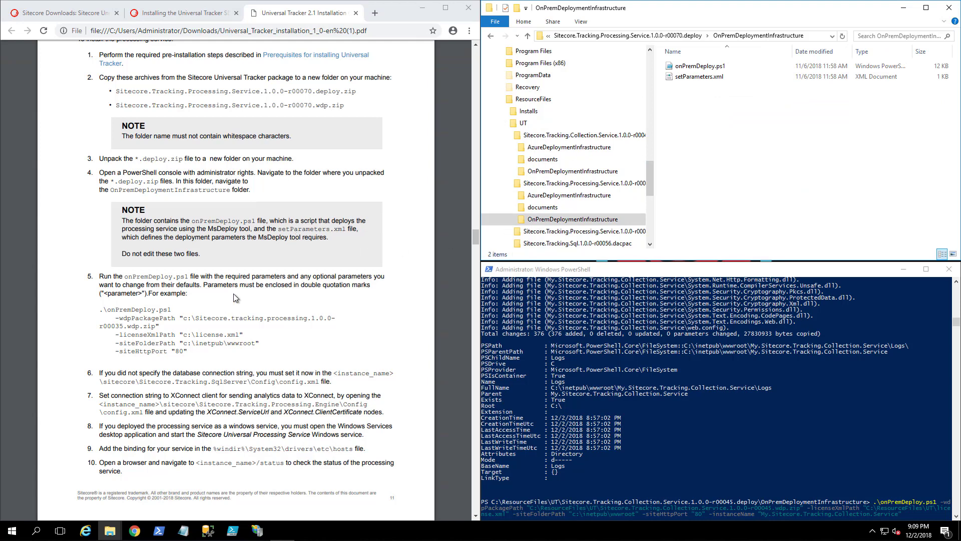
pyautogui.scroll(-1, 236, 298)
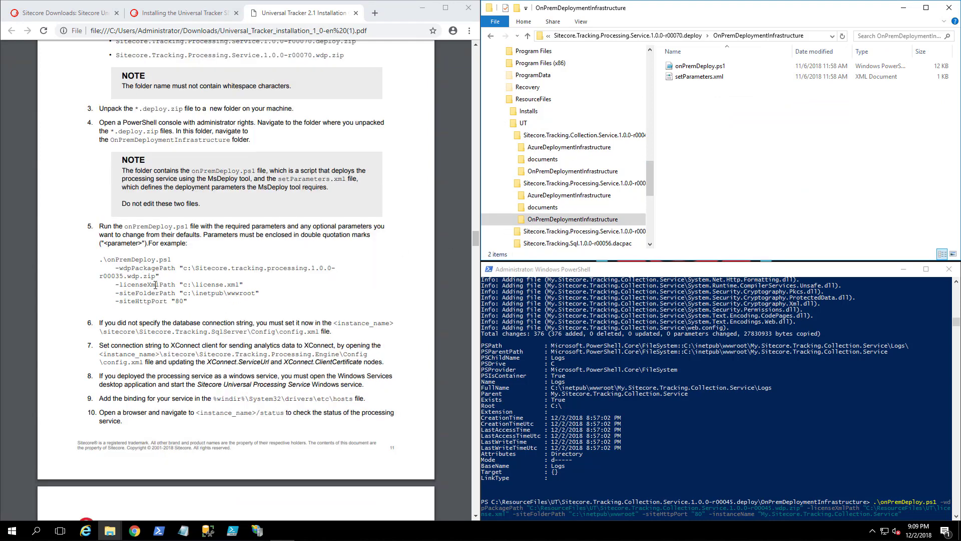
pyautogui.moveTo(97, 259); pyautogui.dragTo(194, 303)
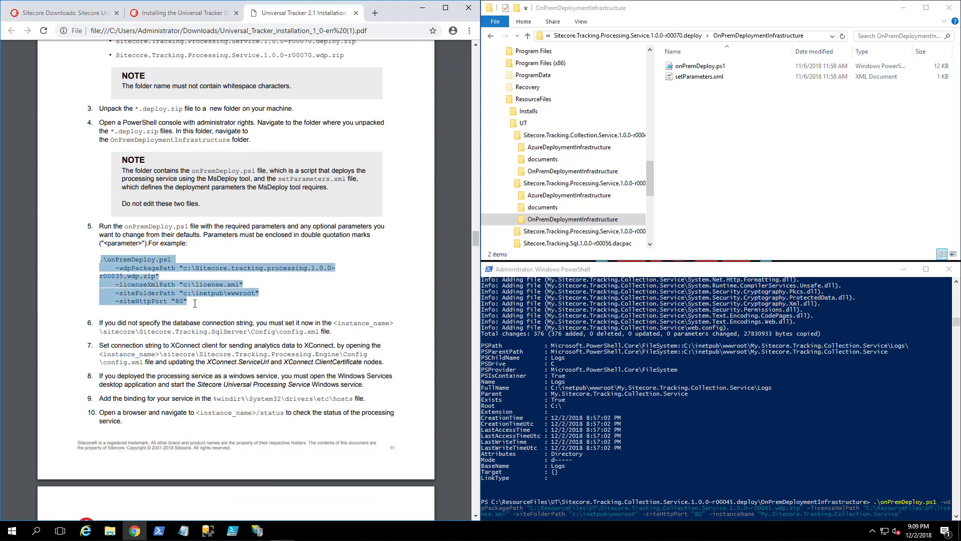
pyautogui.rightClick(167, 290)
# - Copy the example command and run the edited onPremDeploy.ps1 for the processing service package
pyautogui.click(184, 298)
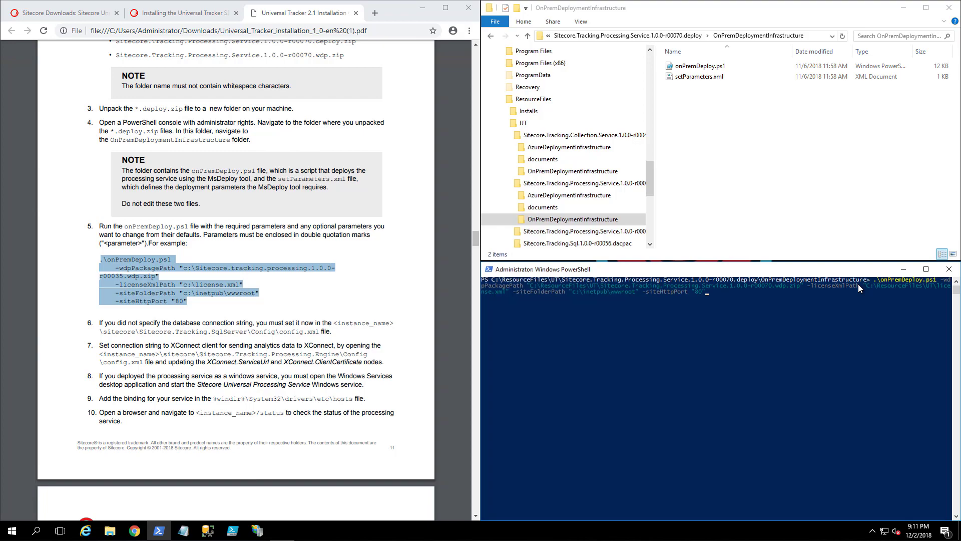
pyautogui.press('Return')
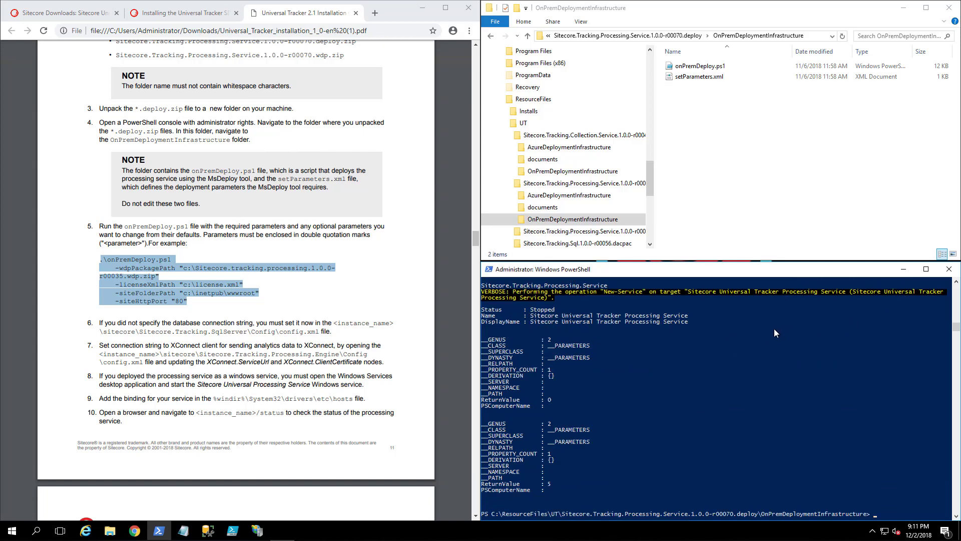
# - Browse File Explorer to C:\inetpub\wwwroot\Sitecore.Tracking.Processing.Service\sitecore
pyautogui.click(106, 534)
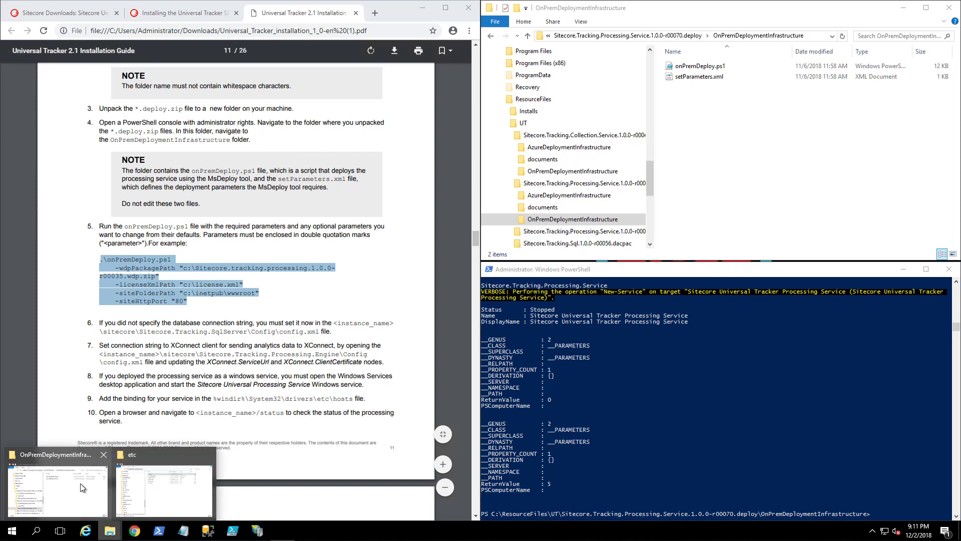
pyautogui.click(57, 480)
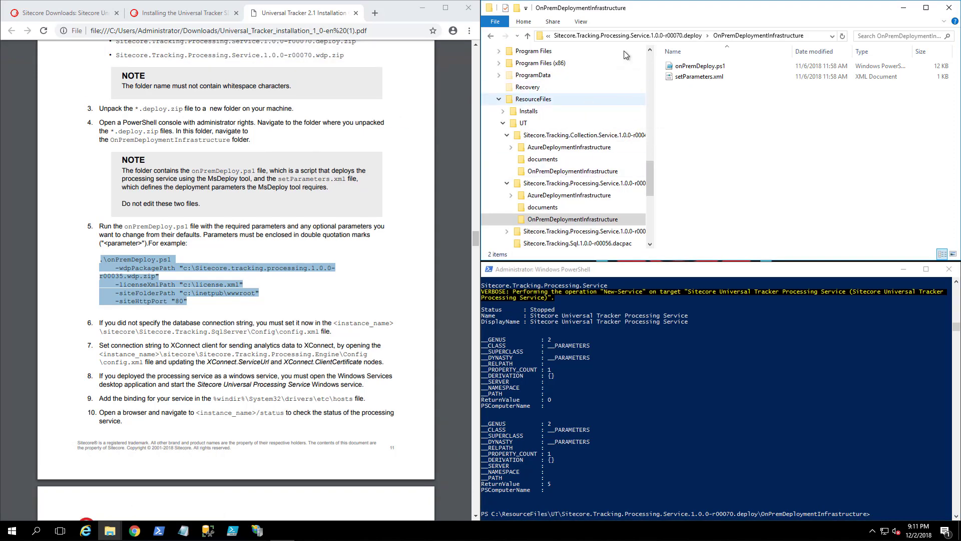
pyautogui.scroll(5, 649, 88)
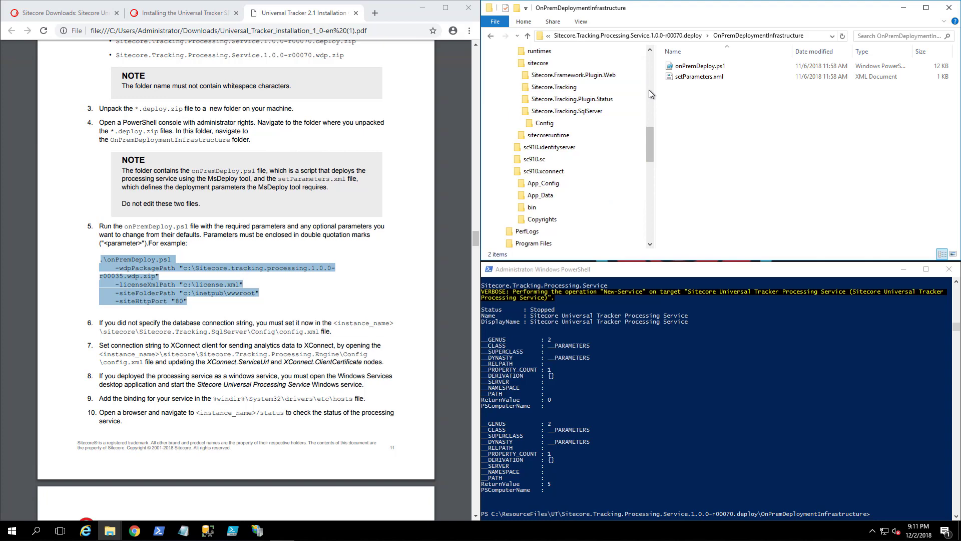
pyautogui.scroll(5, 649, 89)
pyautogui.click(564, 112)
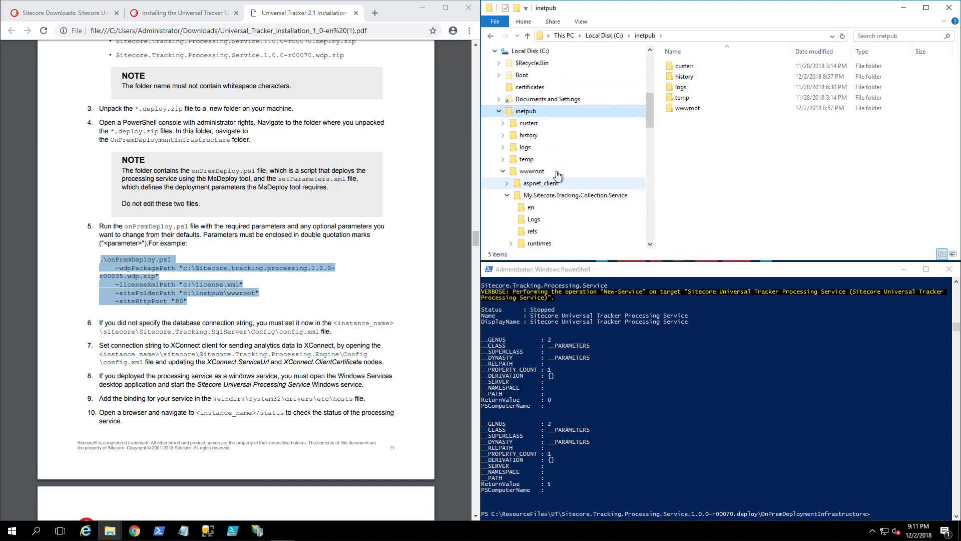
pyautogui.click(557, 173)
pyautogui.click(720, 120)
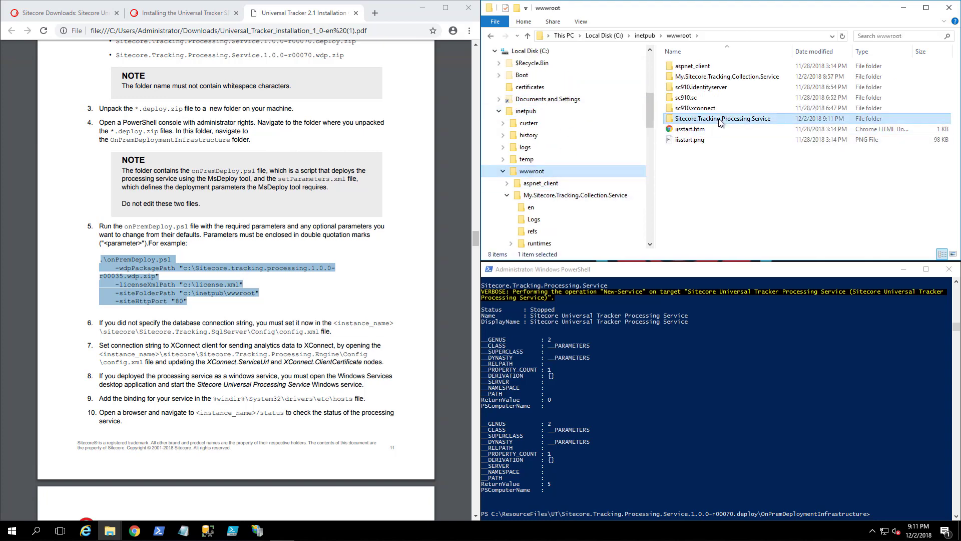
pyautogui.doubleClick(719, 120)
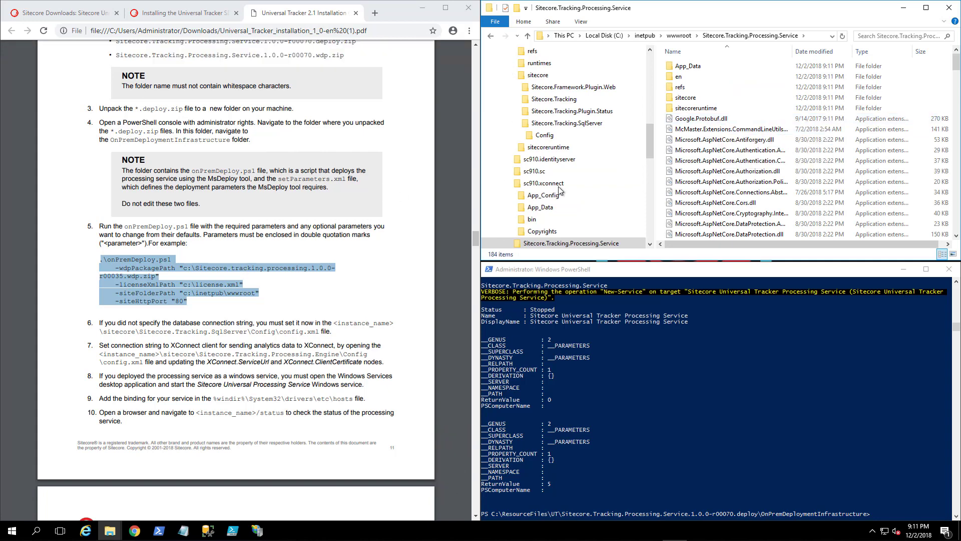
pyautogui.doubleClick(685, 98)
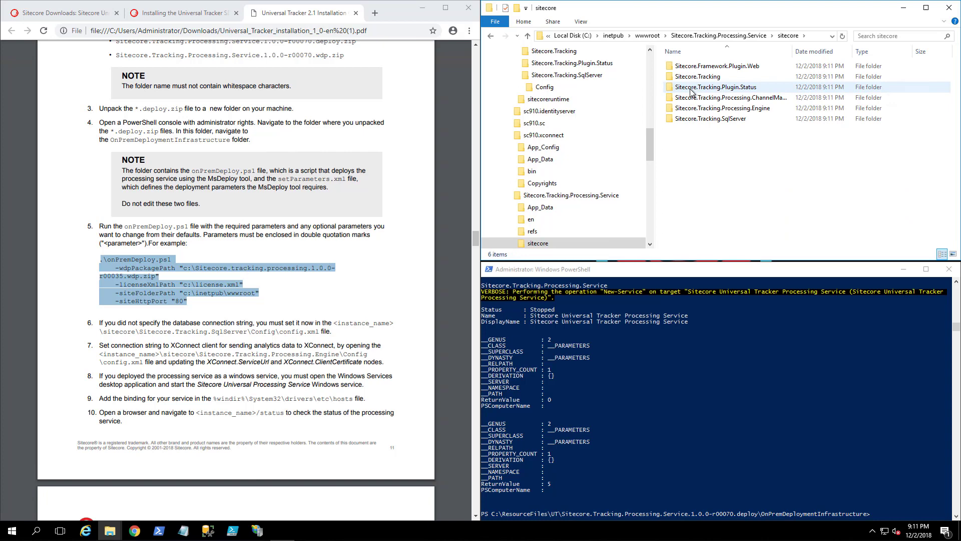
# - Open Sitecore.Tracking.SqlServer\Config\config.xml in Notepad and review its connection string and retry settings
pyautogui.doubleClick(698, 118)
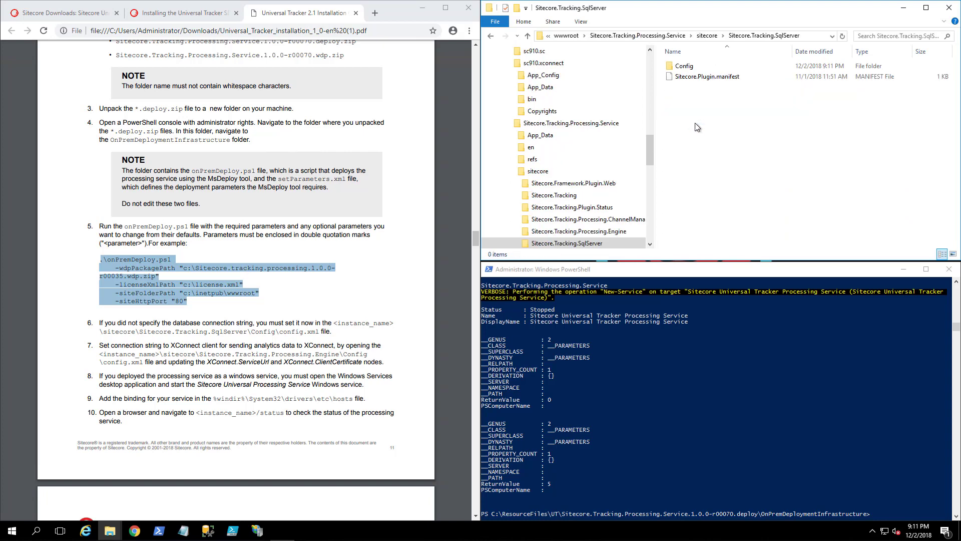
pyautogui.click(691, 65)
pyautogui.doubleClick(691, 66)
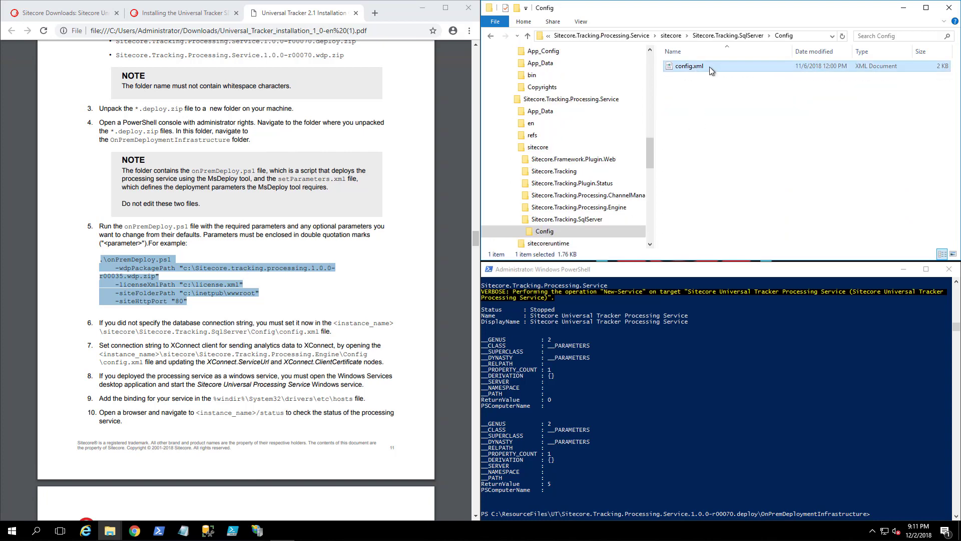
pyautogui.rightClick(710, 67)
pyautogui.click(721, 86)
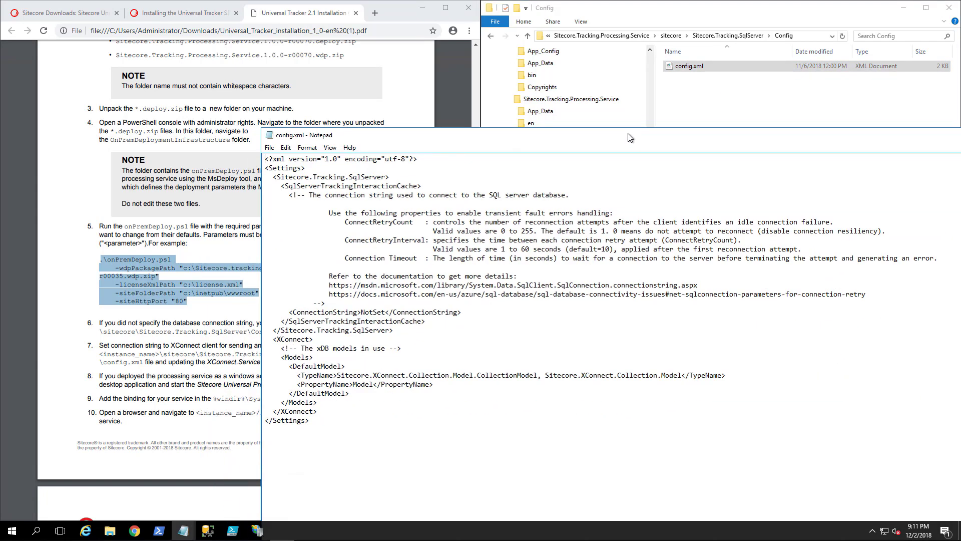
pyautogui.moveTo(339, 220); pyautogui.dragTo(418, 264)
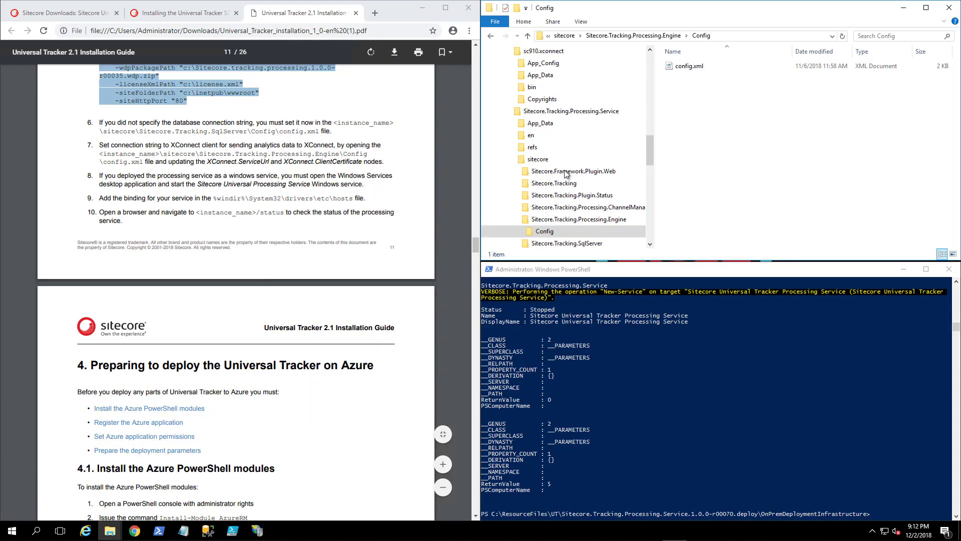
# - Open the Processing.Engine config.xml in Notepad and review its xConnect URL and ClientCertificate settings
pyautogui.click(711, 66)
pyautogui.rightClick(711, 66)
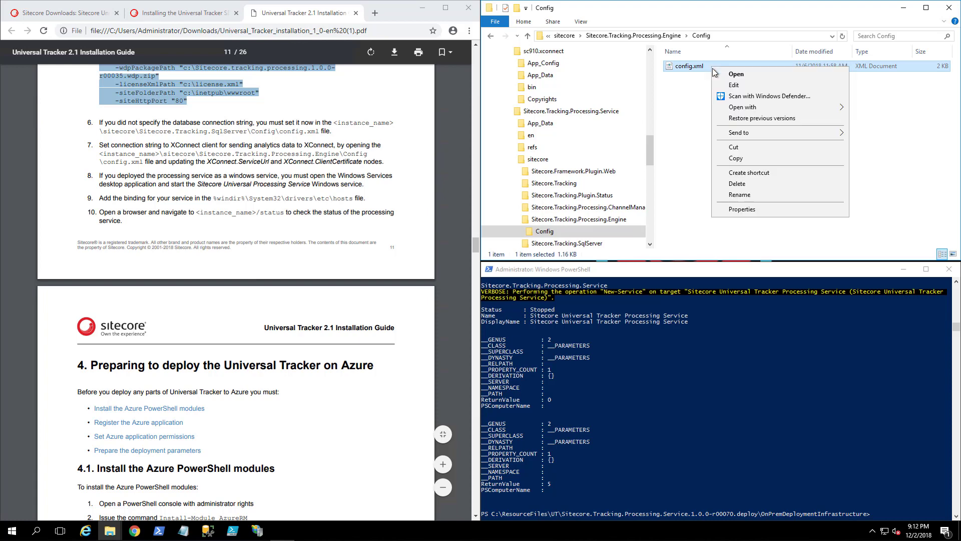
pyautogui.click(725, 86)
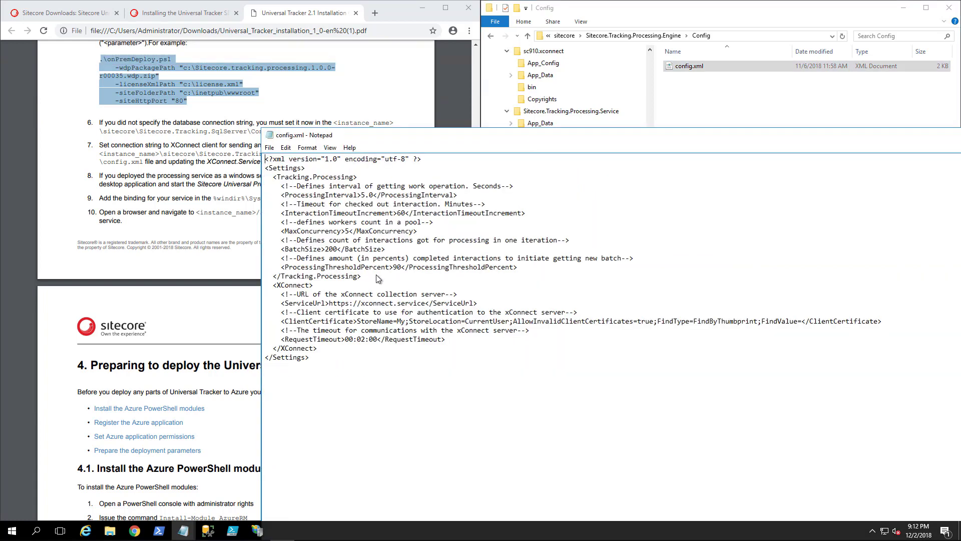
pyautogui.moveTo(346, 140); pyautogui.dragTo(560, 163)
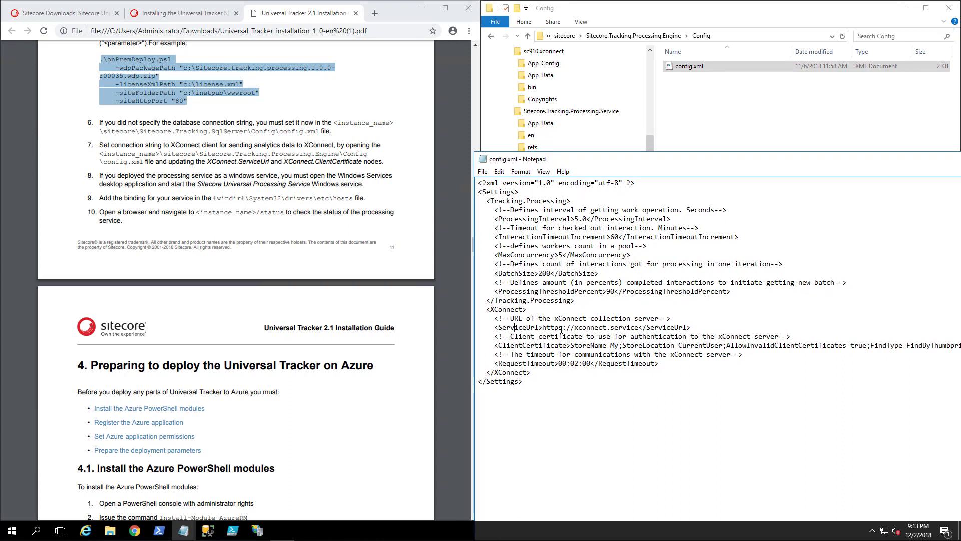
pyautogui.moveTo(514, 327); pyautogui.dragTo(571, 329)
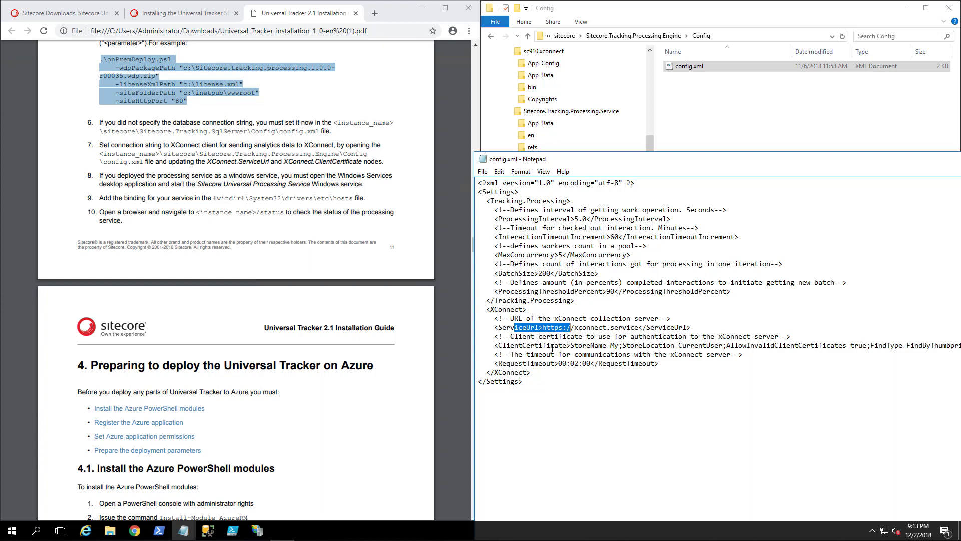
pyautogui.moveTo(506, 345); pyautogui.dragTo(582, 345)
pyautogui.moveTo(604, 160); pyautogui.dragTo(361, 92)
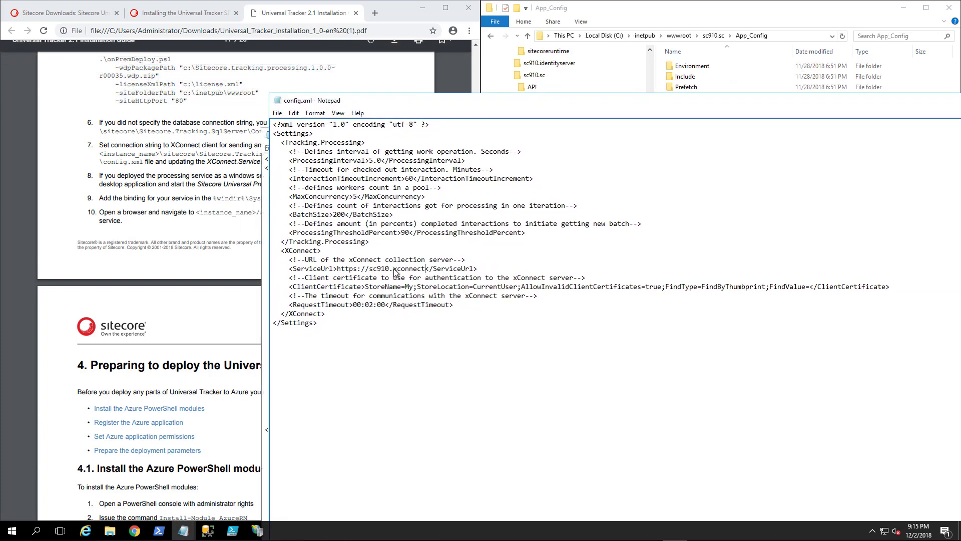
pyautogui.moveTo(329, 269); pyautogui.dragTo(445, 269)
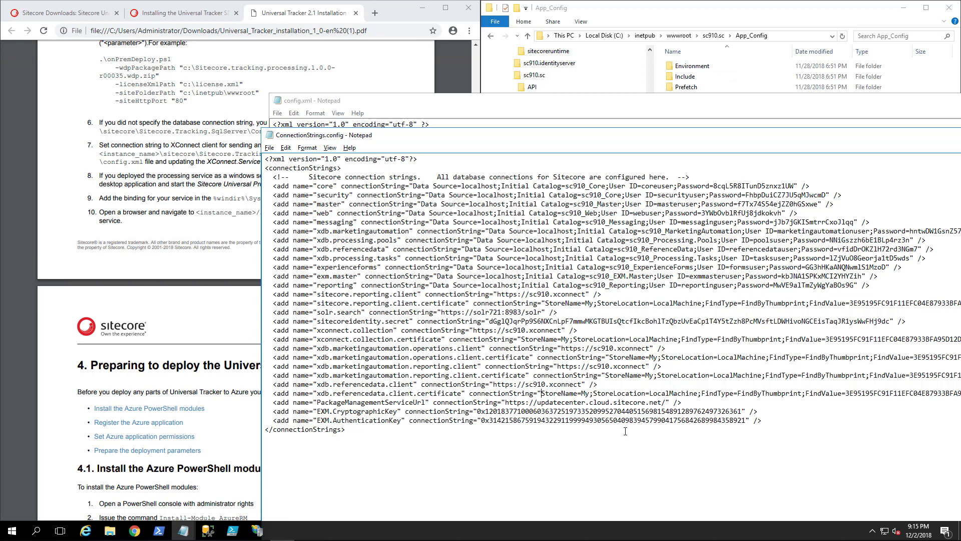
# - Replace the ClientCertificate value with the LocalMachine, FindByThumbprint certificate settings and remove the leftover characters
pyautogui.hotkey('shift', 'End')
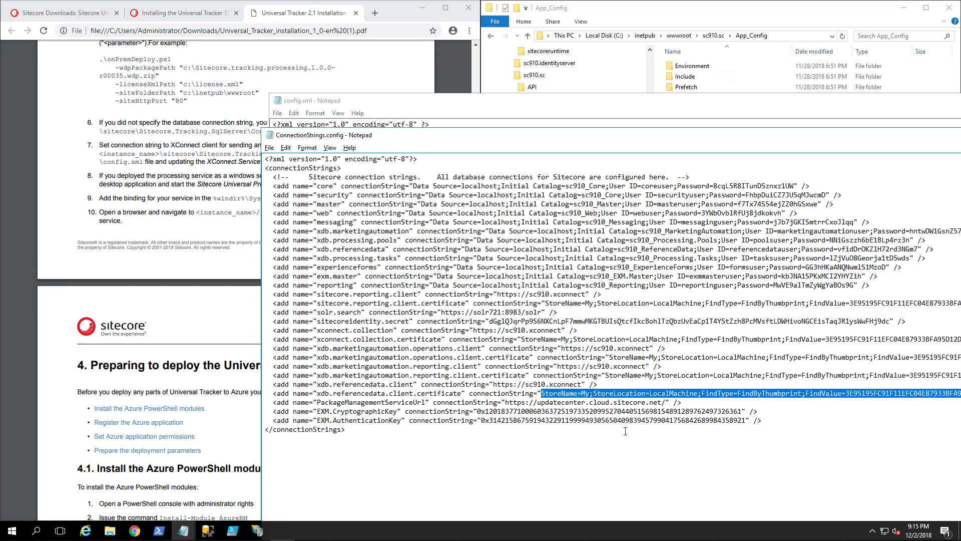
pyautogui.click(574, 100)
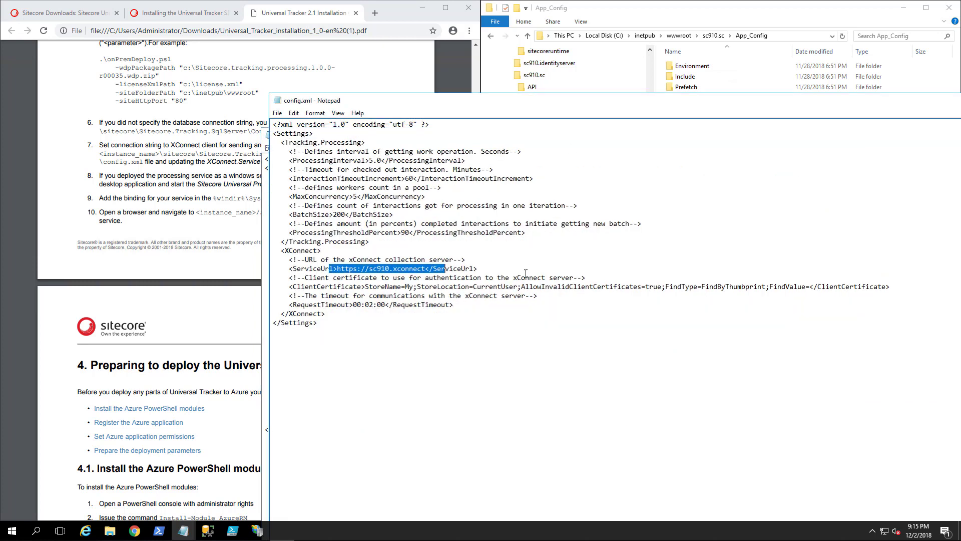
pyautogui.click(365, 287)
pyautogui.hotkey('shift', 'End')
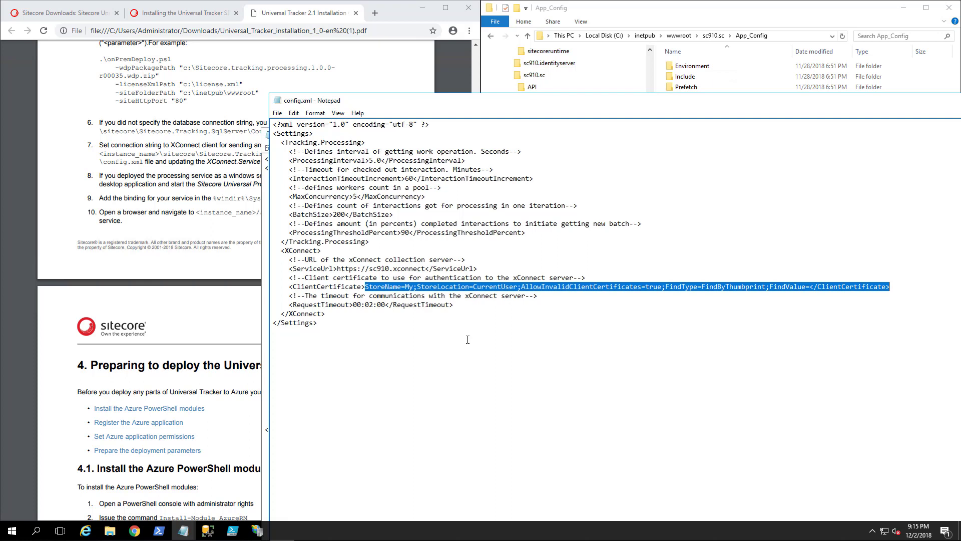
pyautogui.hotkey('shift', 'Left')
pyautogui.hotkey('shift', 'Left')
pyautogui.hotkey('shift', 'Left')
pyautogui.hotkey('shift', 'Left')
pyautogui.hotkey('shift', 'Left')
pyautogui.hotkey('shift', 'Left')
pyautogui.hotkey('shift', 'Left')
pyautogui.hotkey('shift', 'Left')
pyautogui.hotkey('shift', 'Left')
pyautogui.hotkey('shift', 'Left')
pyautogui.hotkey('shift', 'Left')
pyautogui.hotkey('shift', 'Left')
pyautogui.hotkey('shift', 'Left')
pyautogui.hotkey('shift', 'Left')
pyautogui.hotkey('shift', 'Left')
pyautogui.hotkey('shift', 'Left')
pyautogui.hotkey('shift', 'Left')
pyautogui.hotkey('shift', 'Left')
pyautogui.hotkey('shift', 'Left')
pyautogui.hotkey('shift', 'Left')
pyautogui.hotkey('shift', 'Right')
pyautogui.hotkey('shift', 'Right')
pyautogui.hotkey('shift', 'Right')
pyautogui.hotkey('shift', 'Right')
pyautogui.hotkey('shift', 'Right')
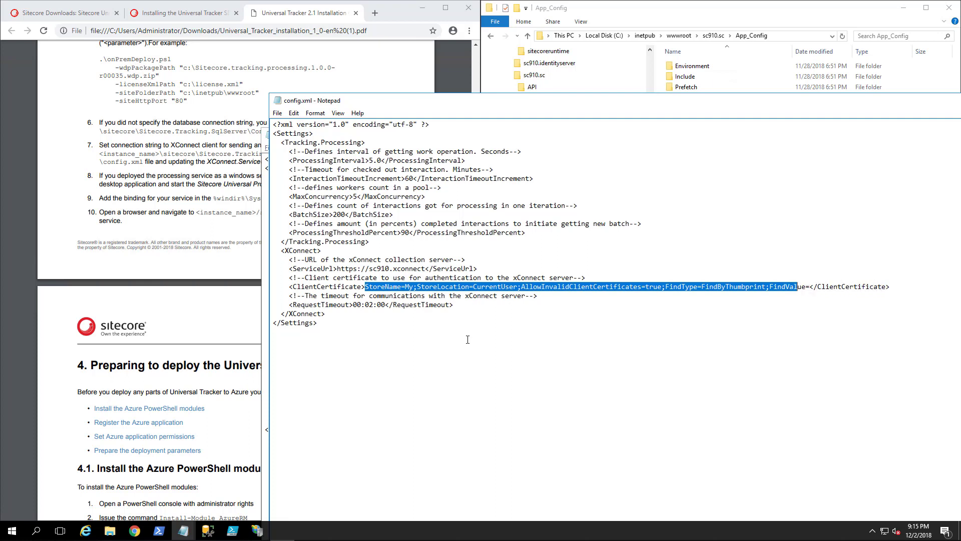
pyautogui.write('StoreName=My;StoreLocation=LocalMachine;FindType=FindByThumbprint;FindValue=3E95195FC91F11EFC04E87933BFA95D12D9F9645" /')
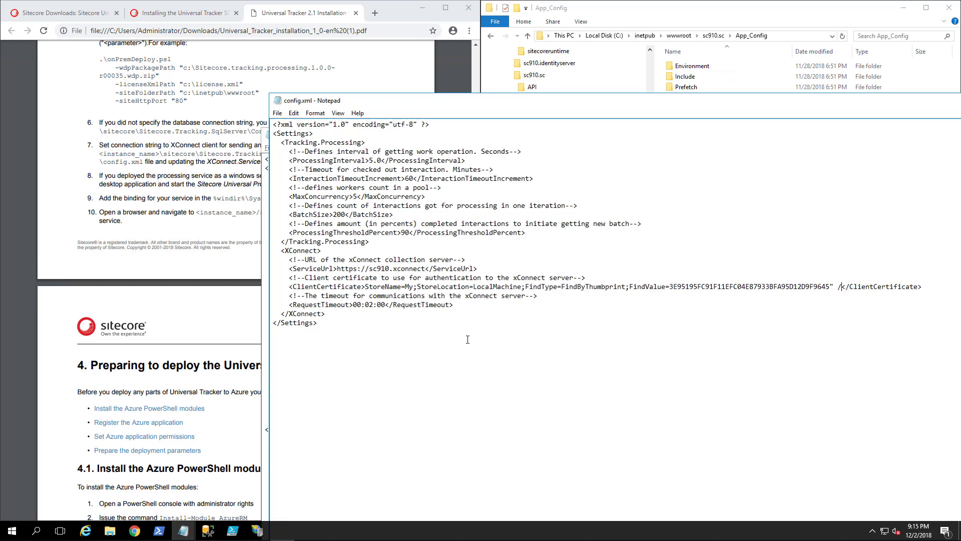
pyautogui.press('BackSpace')
pyautogui.press('BackSpace')
pyautogui.press('BackSpace')
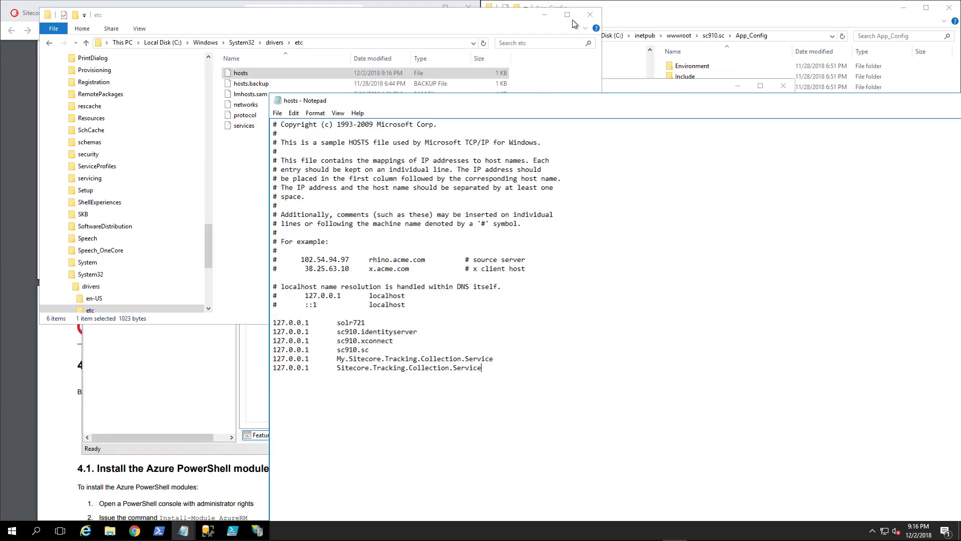
# - Compare the hosts file's Sitecore.Tracking.Collection.Service entry with the guide, then start a new Chrome tab
pyautogui.click(57, 386)
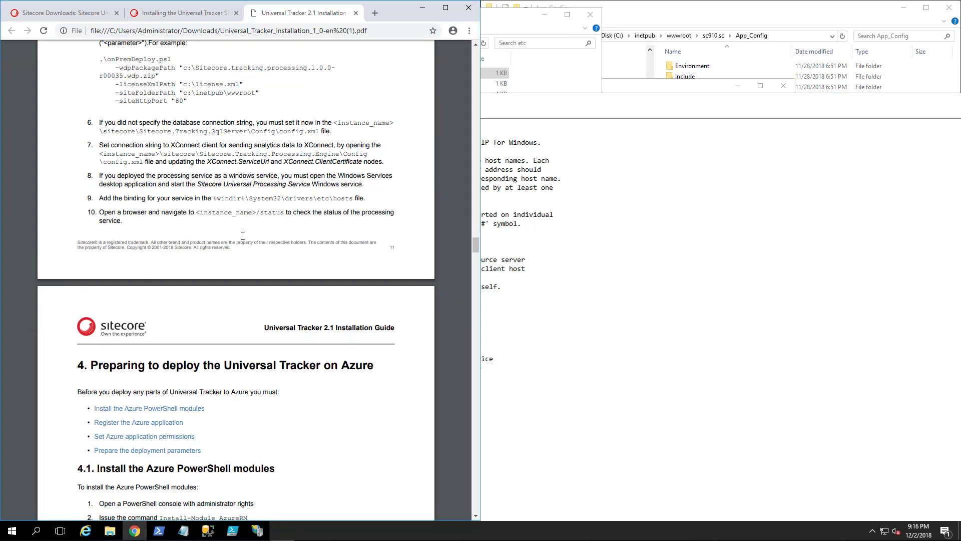
pyautogui.click(552, 331)
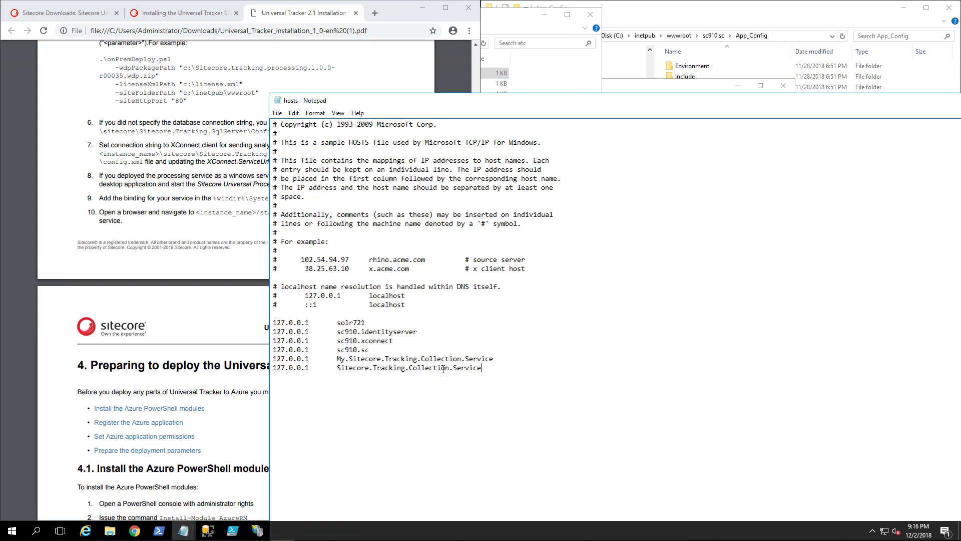
pyautogui.moveTo(482, 368); pyautogui.dragTo(337, 368)
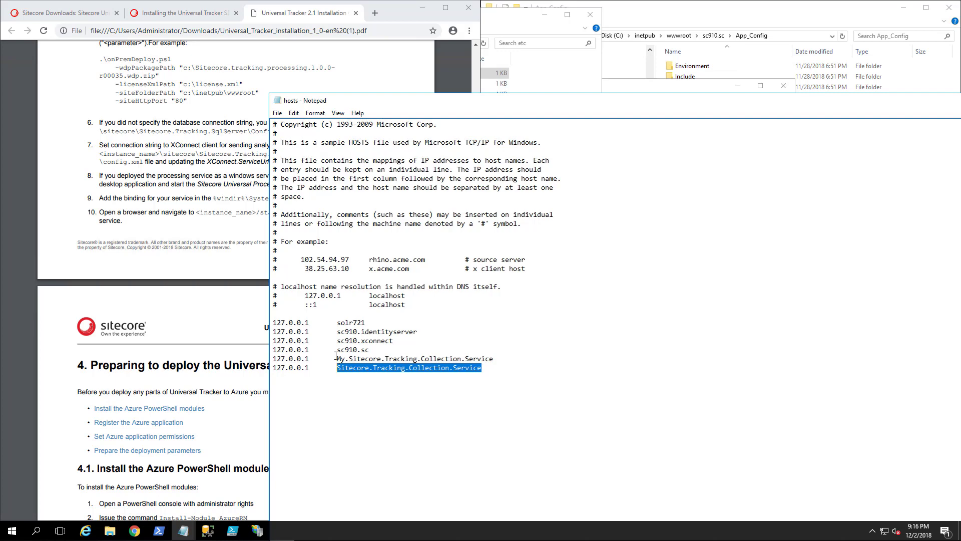
pyautogui.click(198, 308)
pyautogui.scroll(-3, 317, 320)
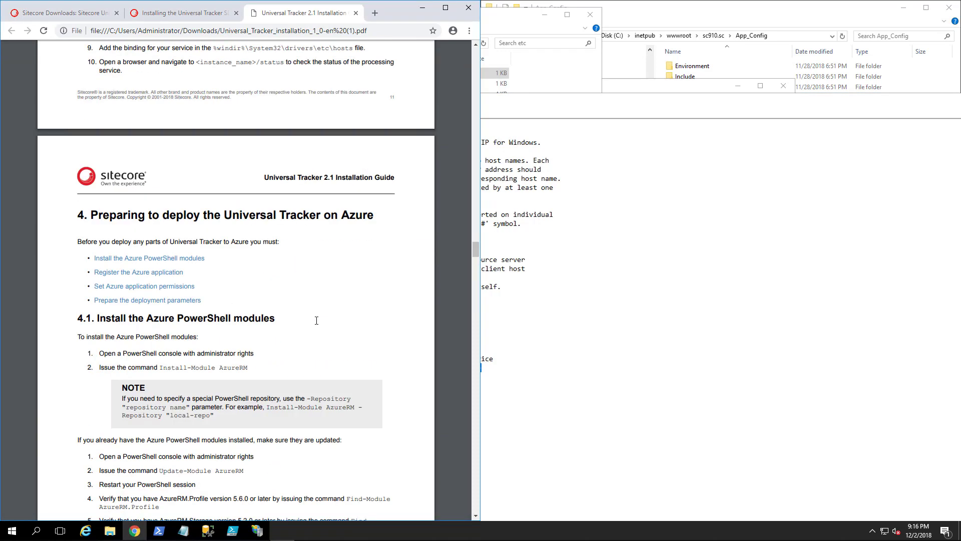
pyautogui.scroll(7, 316, 320)
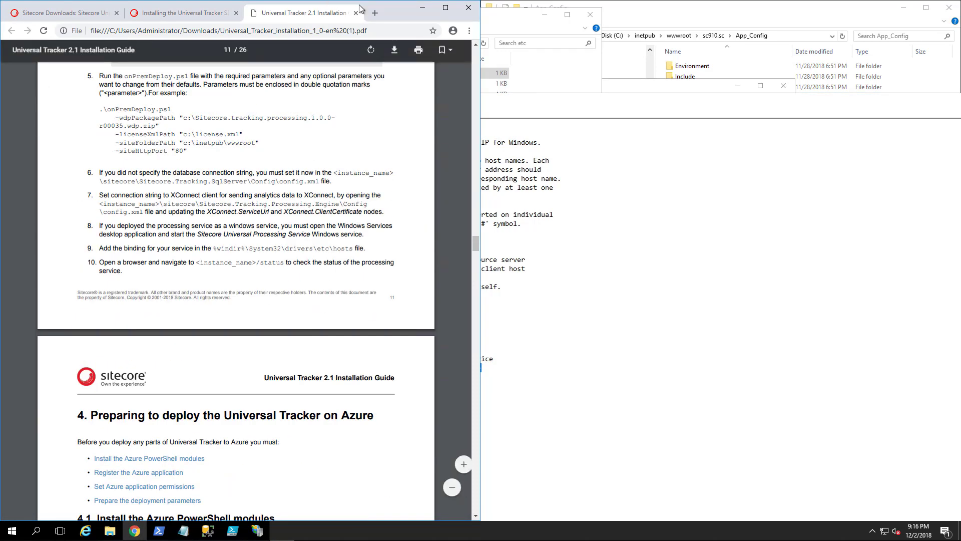
pyautogui.click(377, 14)
pyautogui.write('ht')
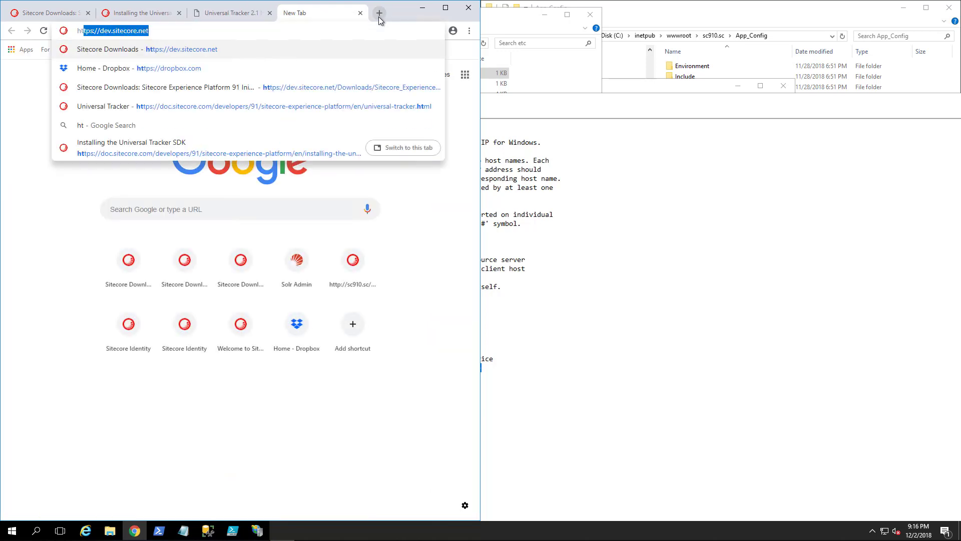
pyautogui.write('tp://sitecore.tracking.collection.service')
pyautogui.press('Return')
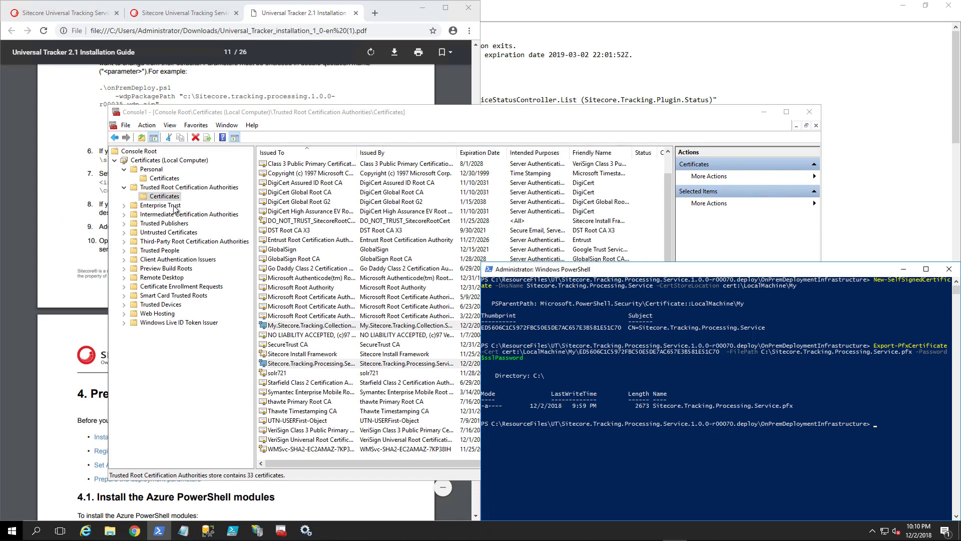
# - Confirm IIS_IUSRS has Full control and Read on the sc910.xconnect certificate's private key
pyautogui.click(169, 179)
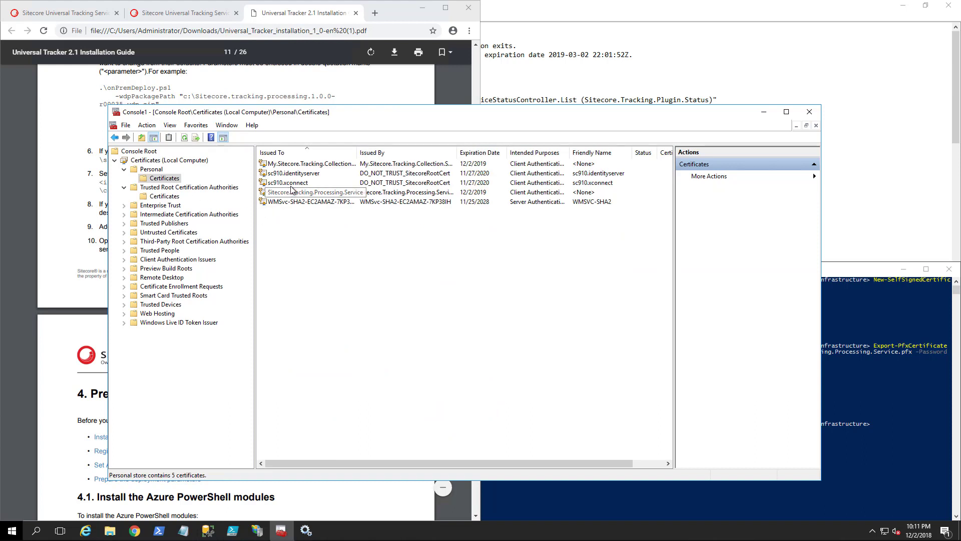
pyautogui.click(290, 183)
pyautogui.rightClick(291, 185)
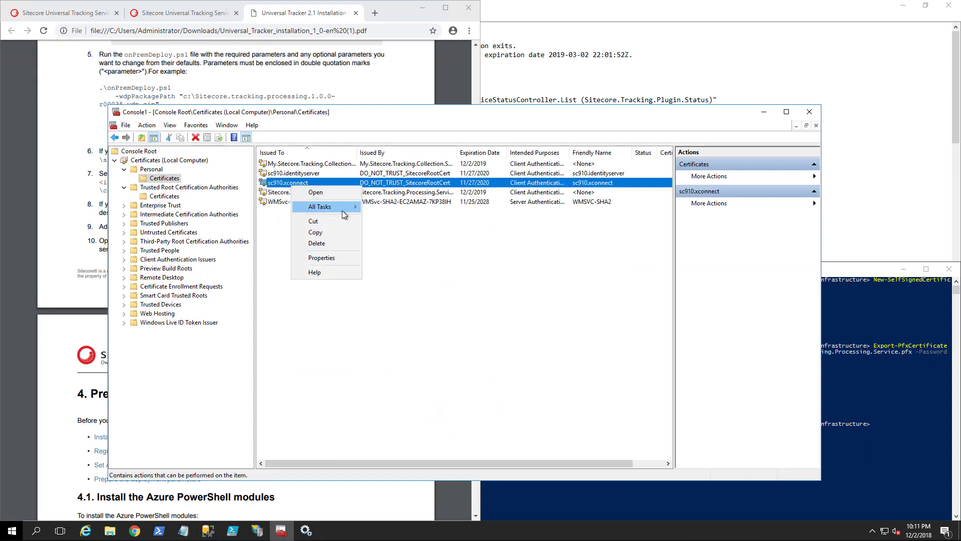
pyautogui.moveTo(346, 208)
pyautogui.click(394, 247)
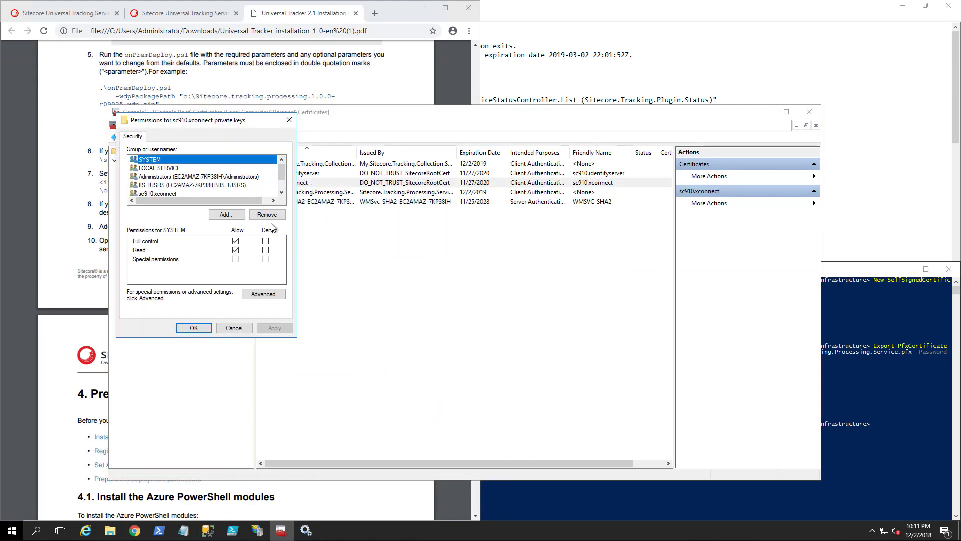
pyautogui.click(168, 187)
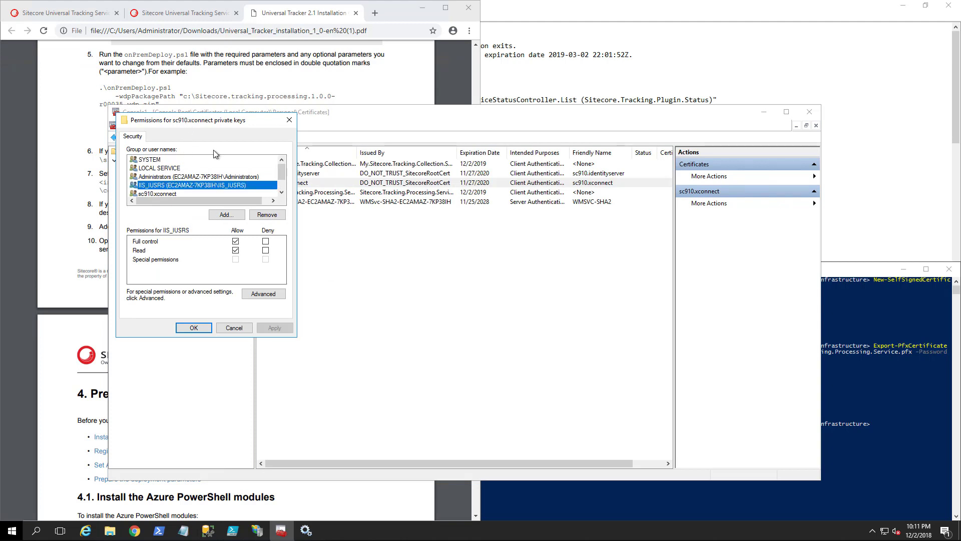
pyautogui.moveTo(189, 124); pyautogui.dragTo(384, 233)
pyautogui.click(429, 437)
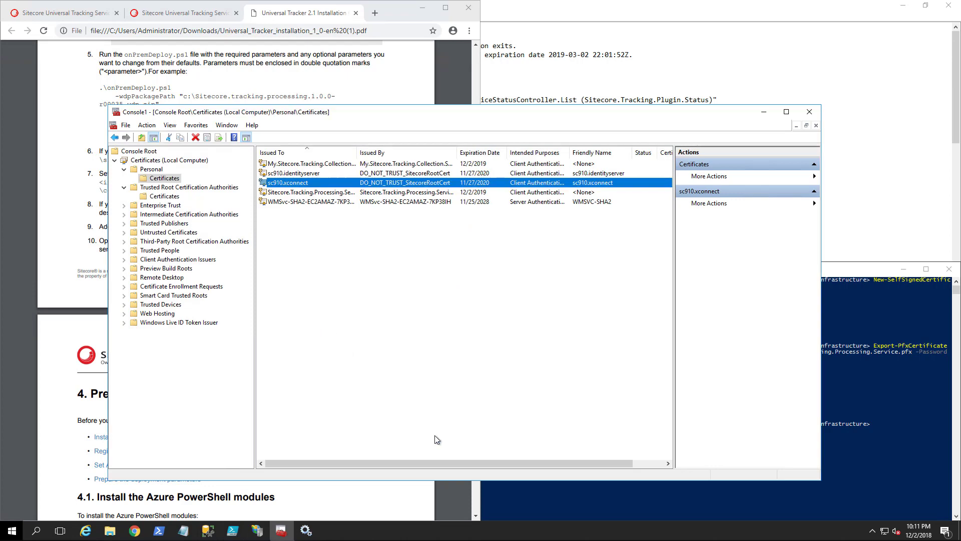
pyautogui.click(191, 15)
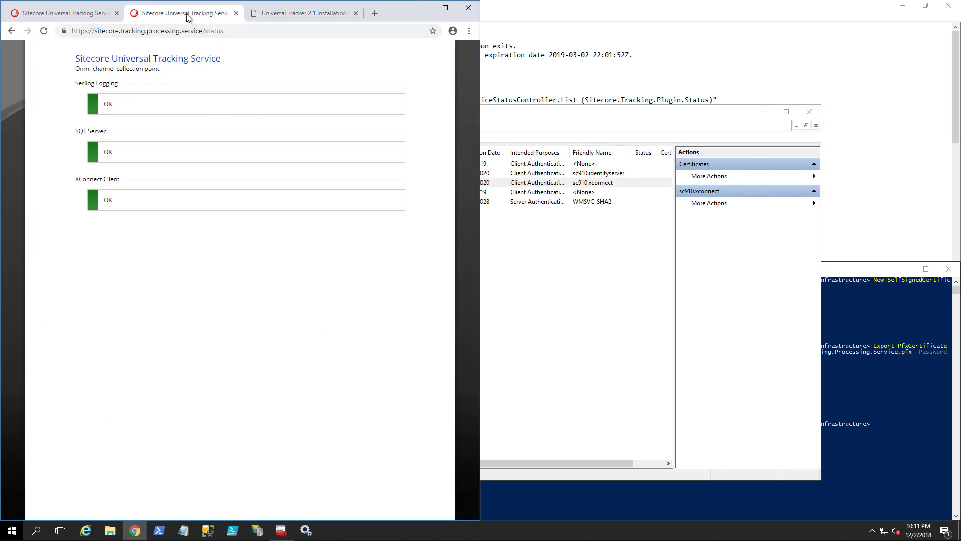
pyautogui.click(94, 16)
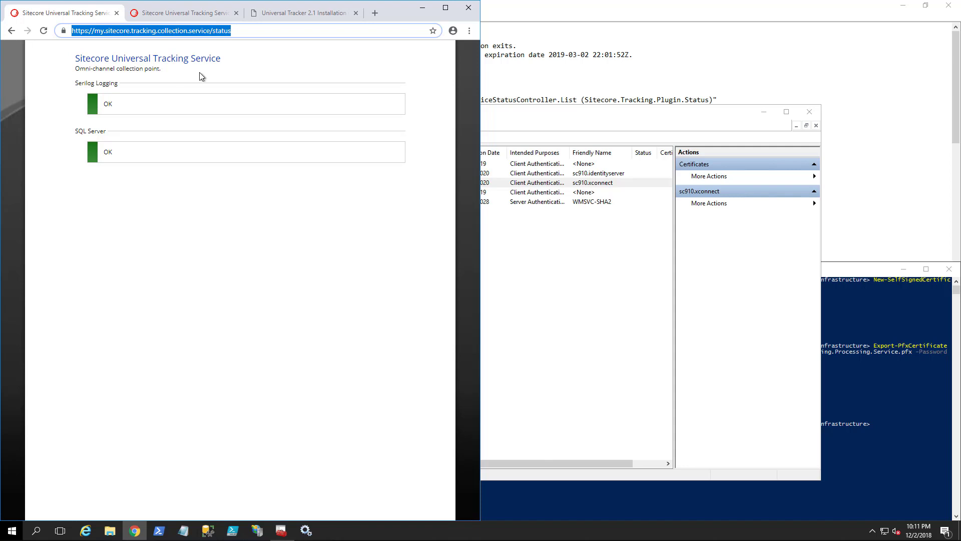
pyautogui.click(193, 12)
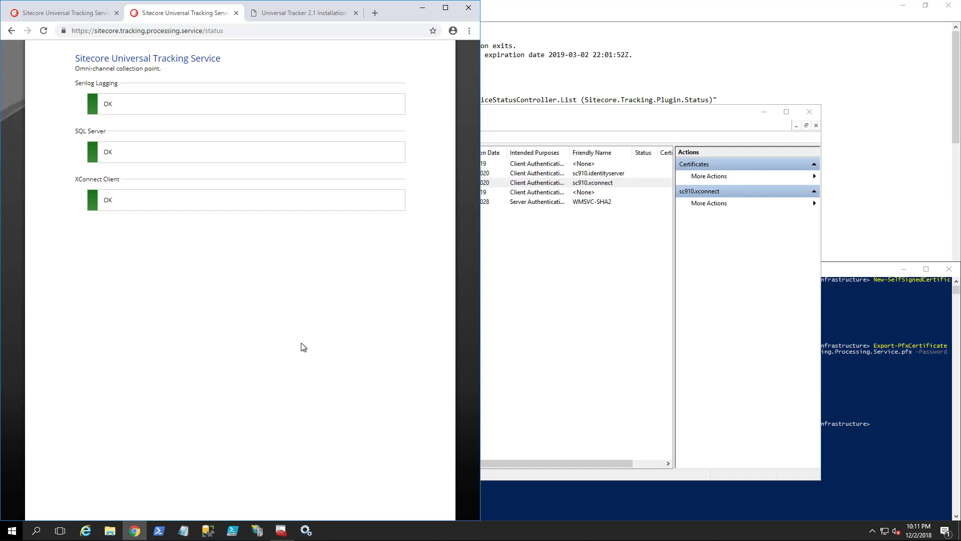
# - Return to the Universal Tracker 2.1 Installation Guide at the processing service steps on page 11
pyautogui.click(272, 14)
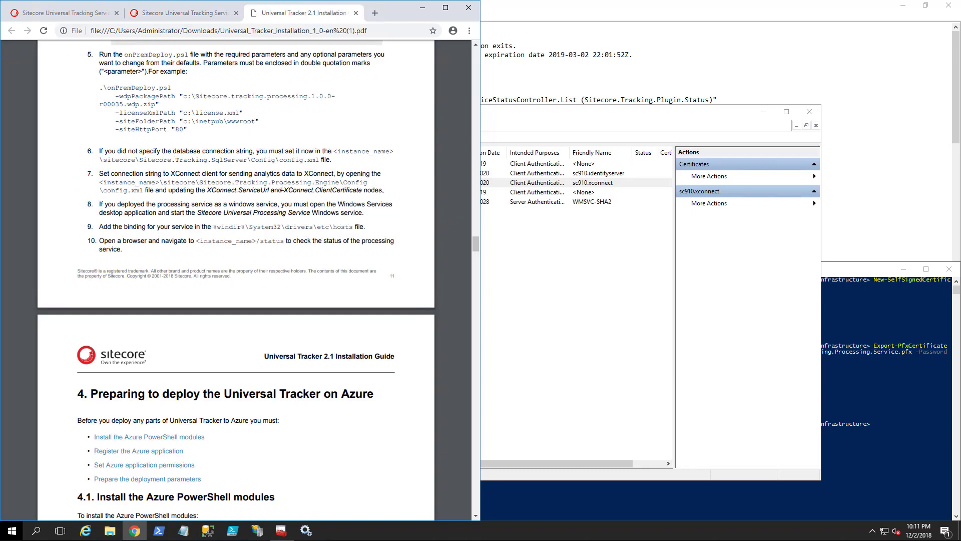
pyautogui.scroll(2, 278, 341)
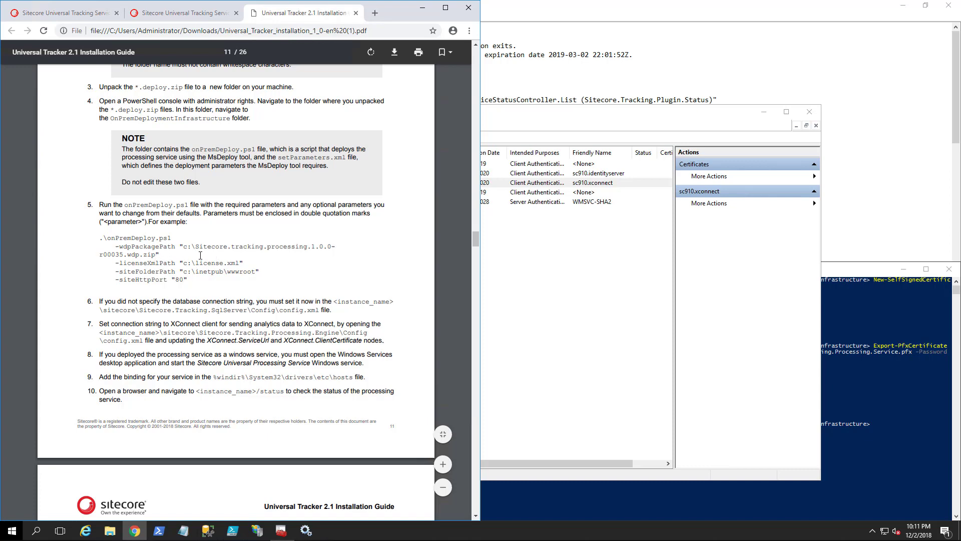
pyautogui.scroll(1, 211, 249)
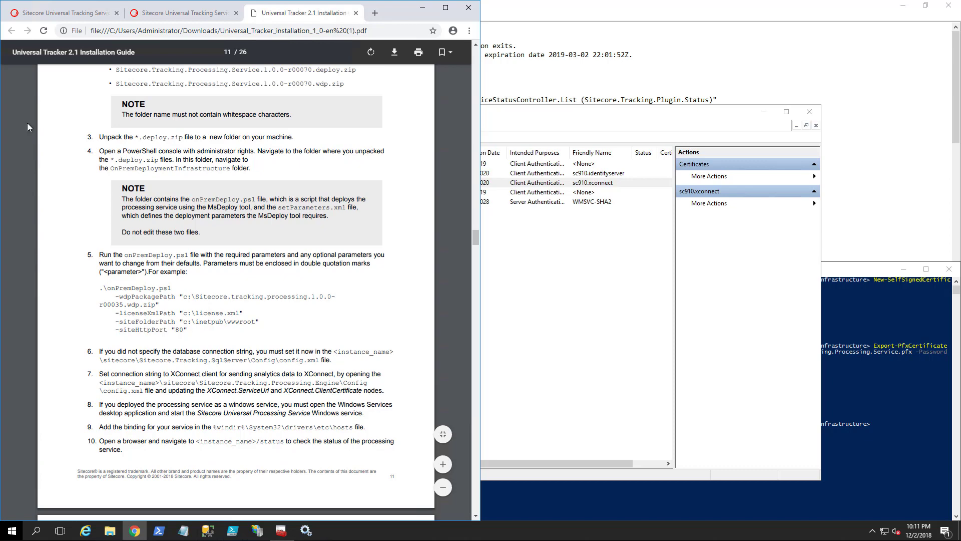
pyautogui.scroll(1, 154, 248)
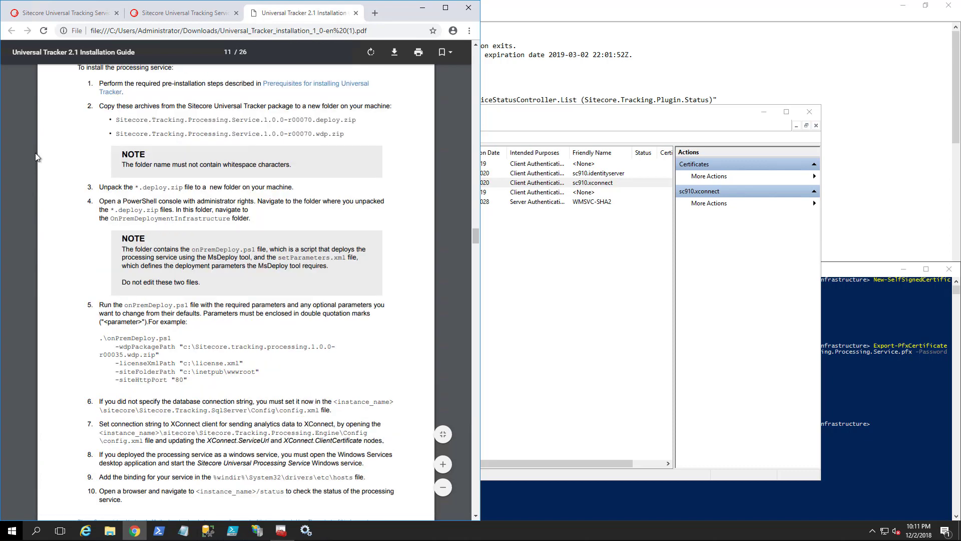